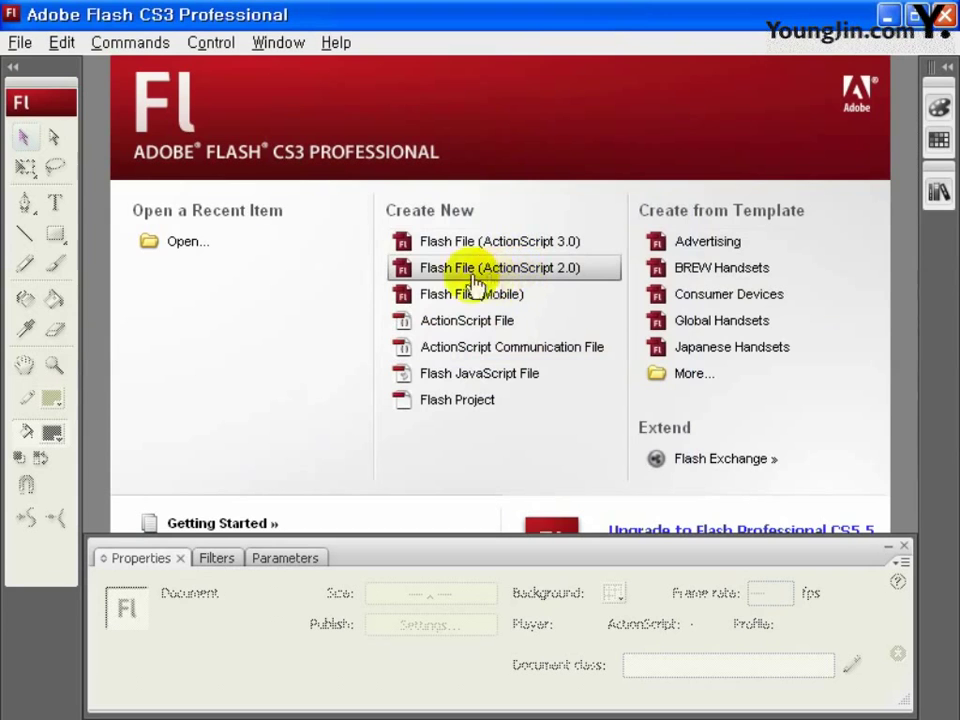
- Create a new ActionScript 2.0 Flash file, shrink the timeline area, and save the document as main
{"action": "left_click", "coordinate": [559, 276]}
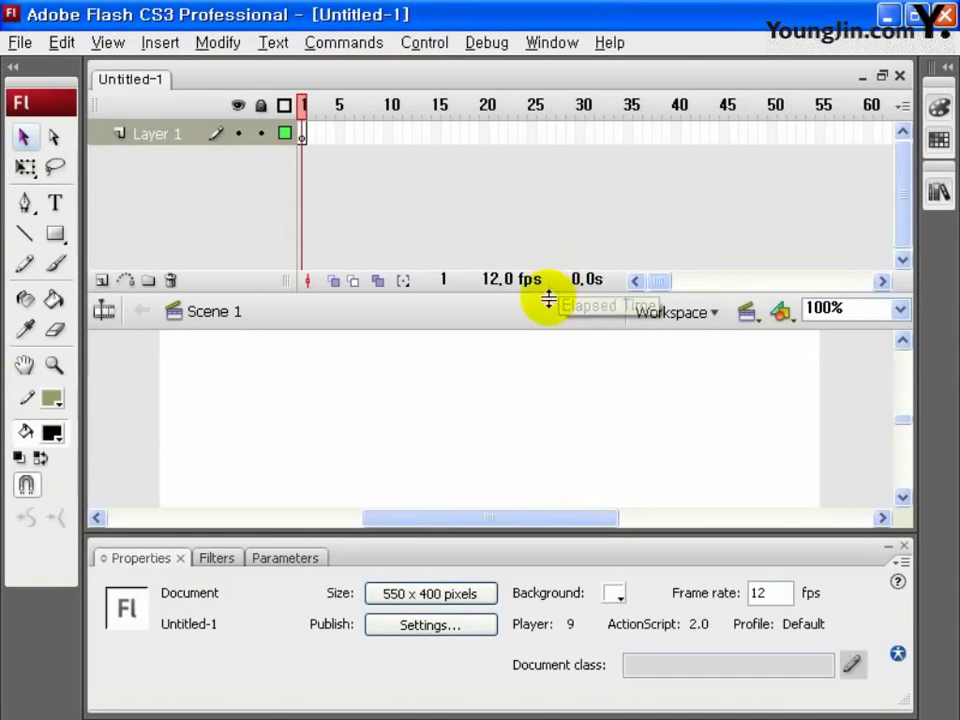
{"action": "left_click_drag", "start_coordinate": [548, 299], "coordinate": [551, 204]}
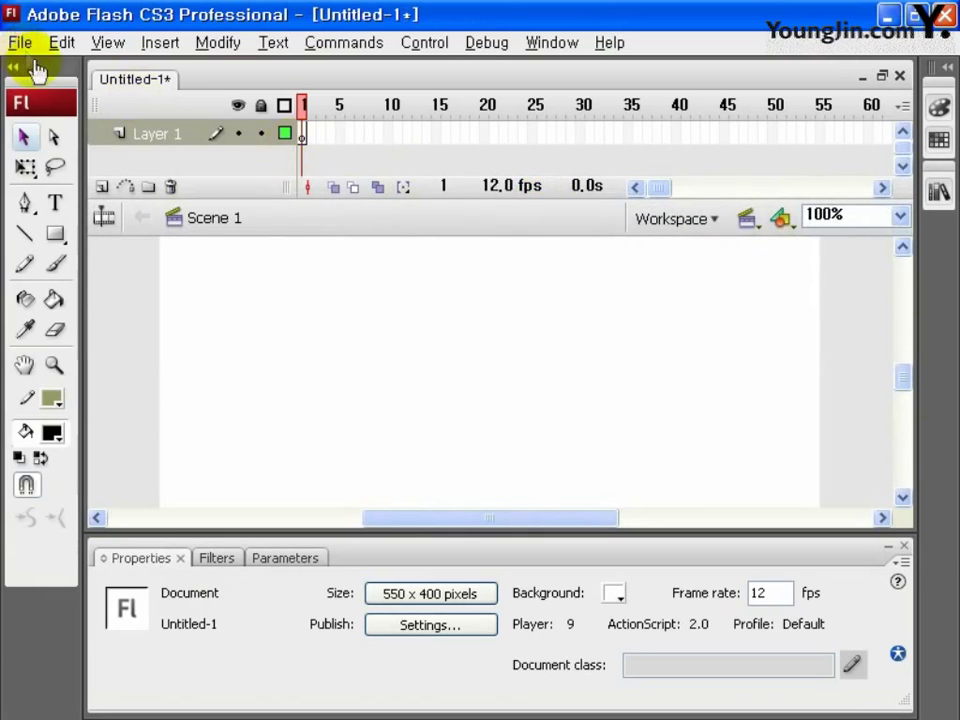
{"action": "key", "text": "ctrl+s"}
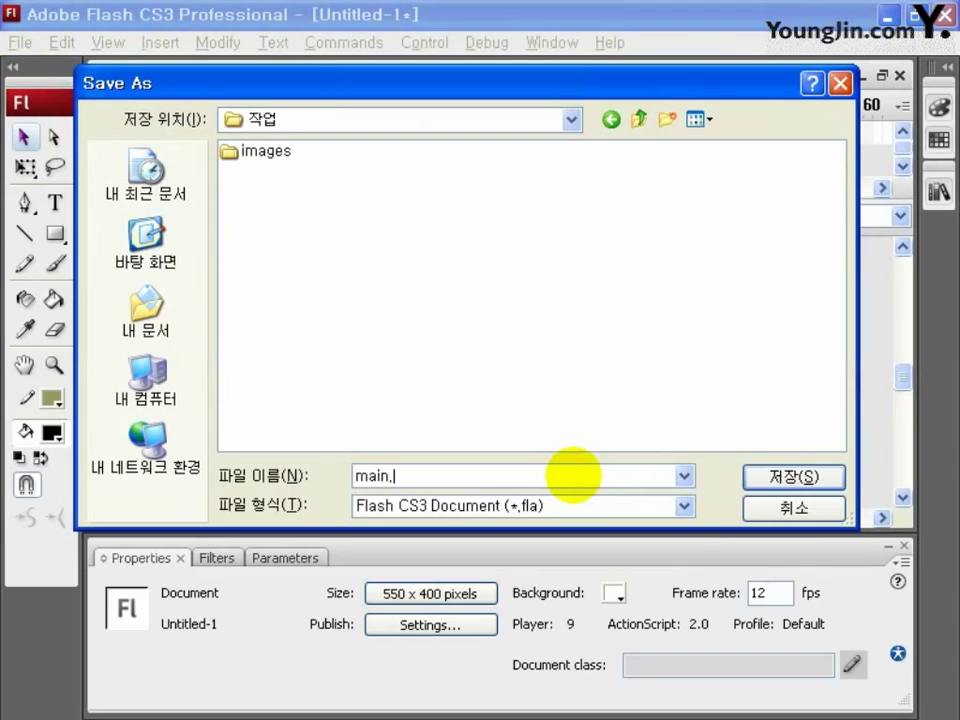
{"action": "left_click", "coordinate": [760, 477]}
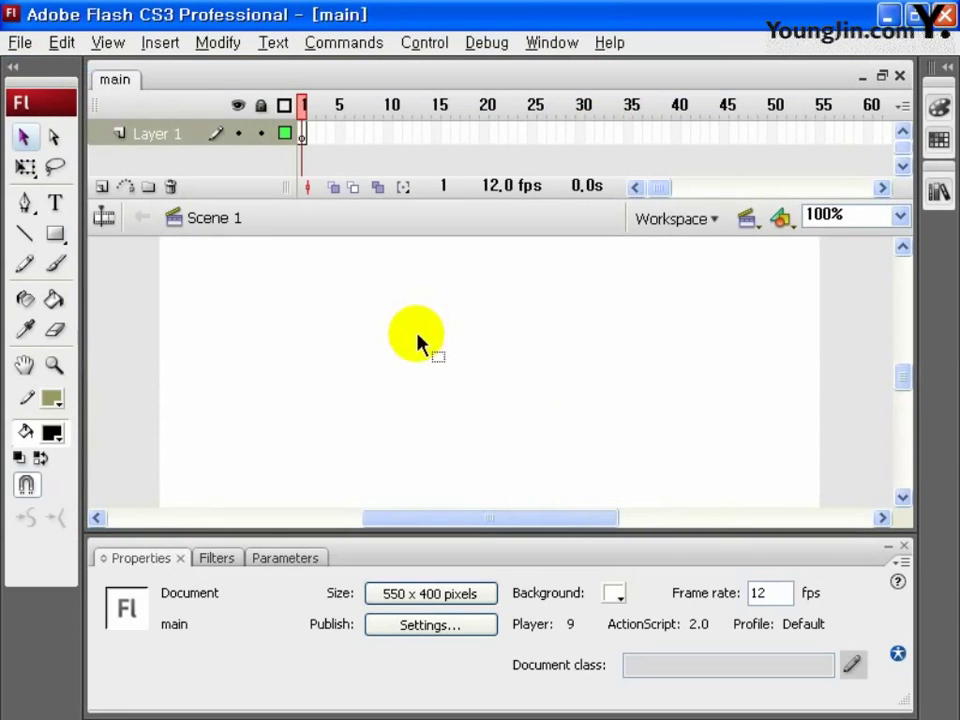
- Set the document size to 350 x 270 pixels and the frame rate to 30 fps
{"action": "left_click", "coordinate": [416, 595]}
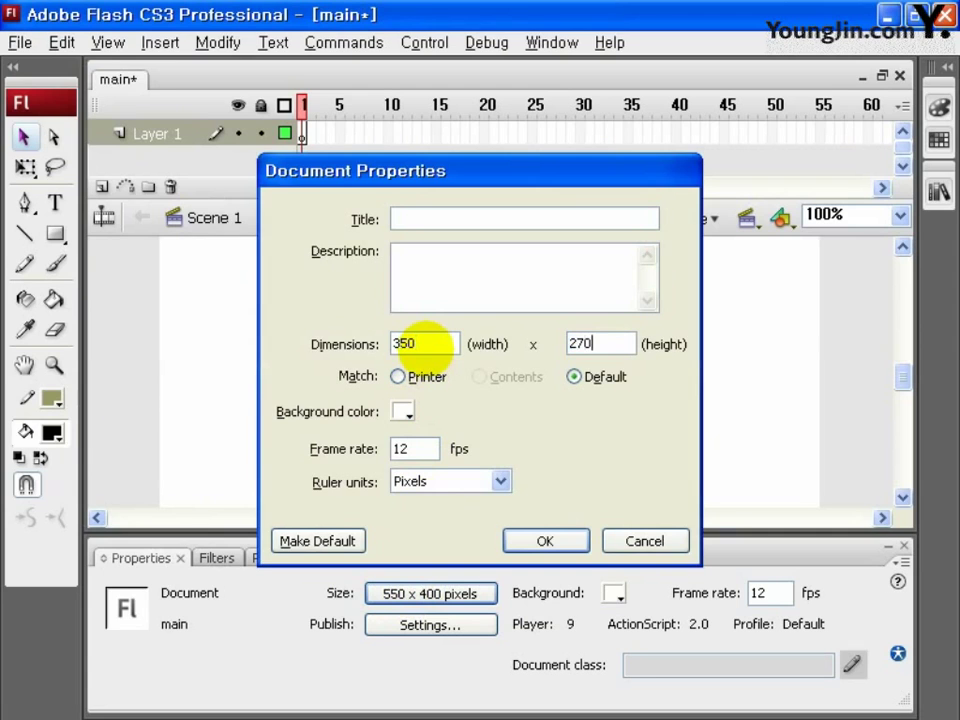
{"action": "left_click_drag", "start_coordinate": [426, 450], "coordinate": [368, 452]}
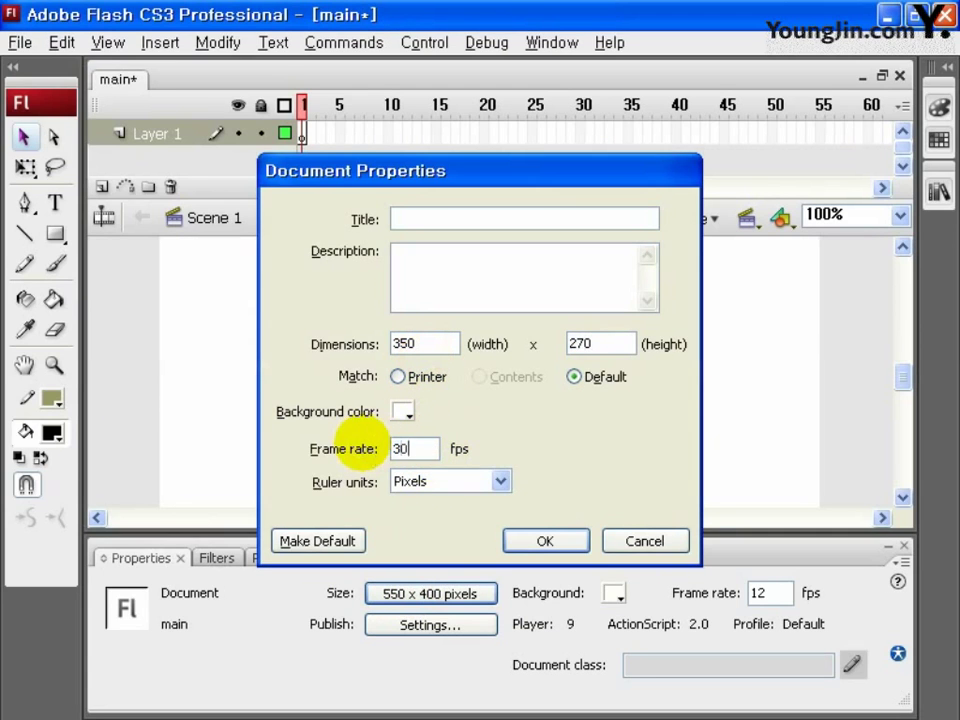
{"action": "type", "text": "30"}
{"action": "left_click", "coordinate": [553, 538]}
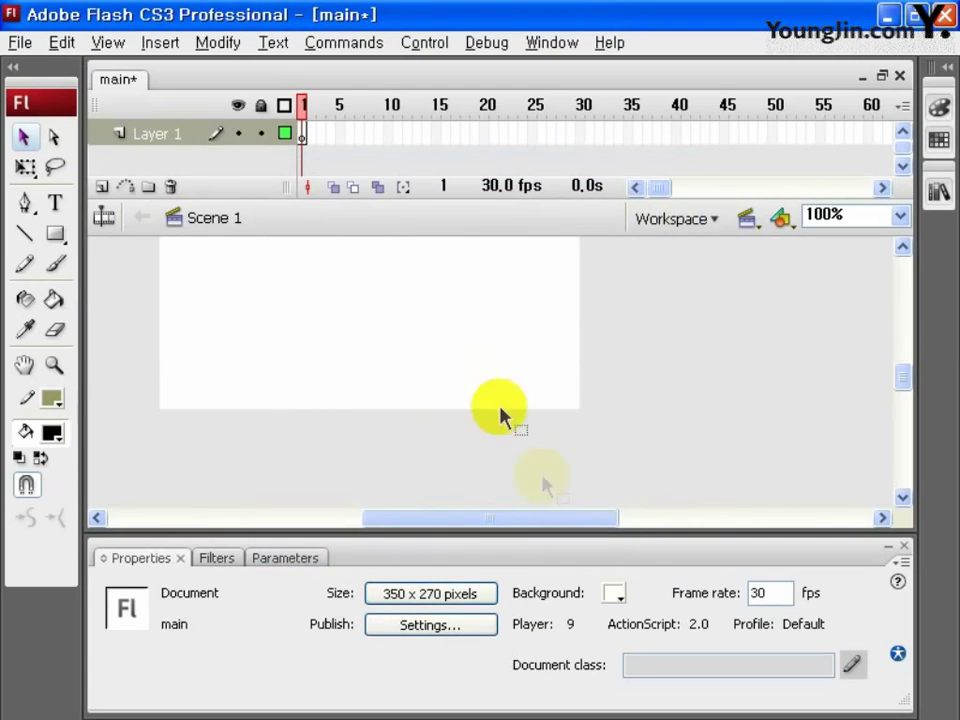
- Create a new graphic symbol named img1
{"action": "scroll", "coordinate": [522, 500], "scroll_direction": "left", "scroll_amount": 2}
{"action": "scroll", "coordinate": [524, 470], "scroll_direction": "up", "scroll_amount": 3}
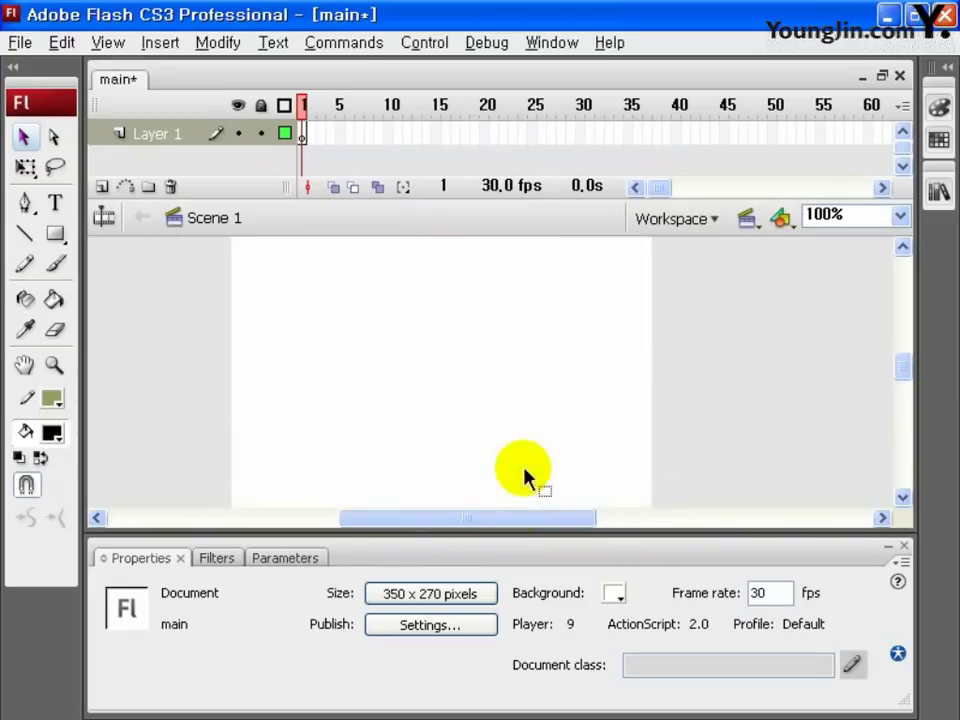
{"action": "key", "text": "ctrl+F8"}
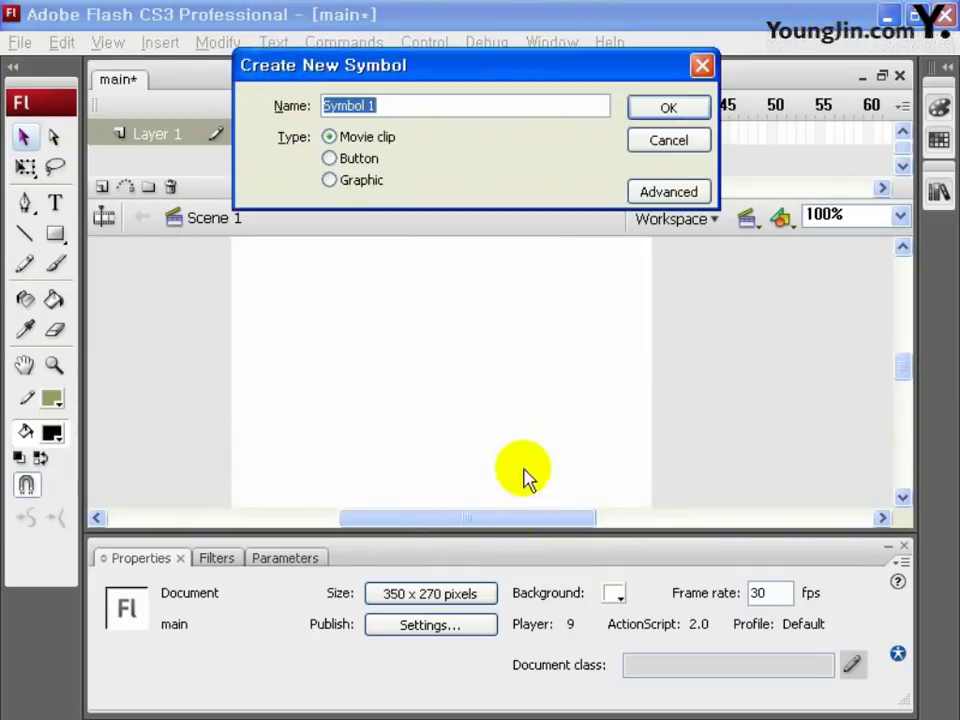
{"action": "left_click_drag", "start_coordinate": [430, 75], "coordinate": [423, 330]}
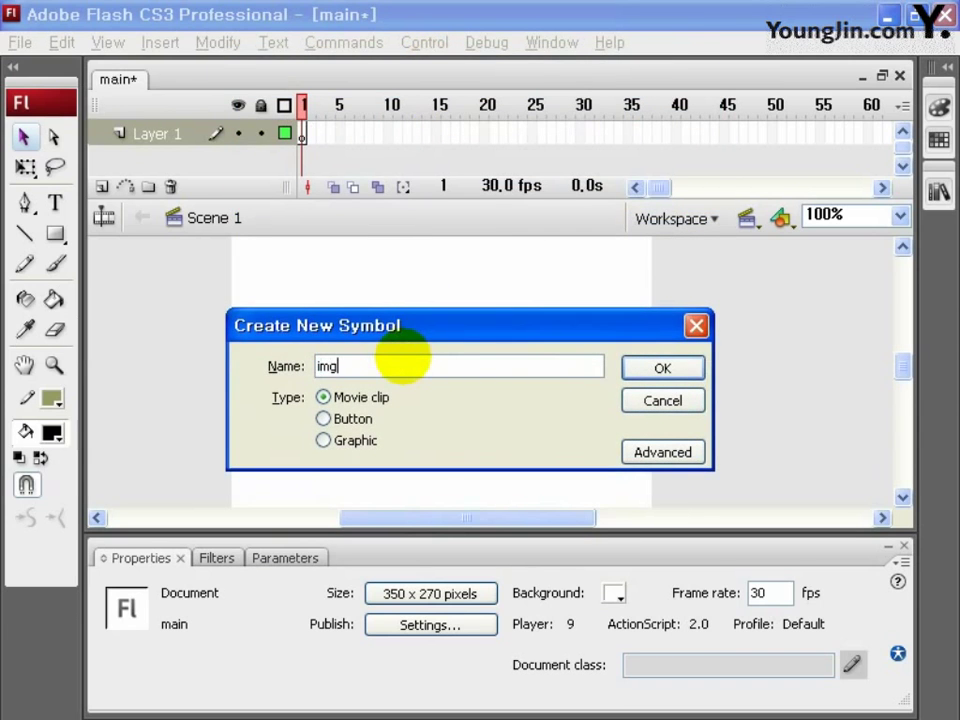
{"action": "left_click", "coordinate": [323, 440]}
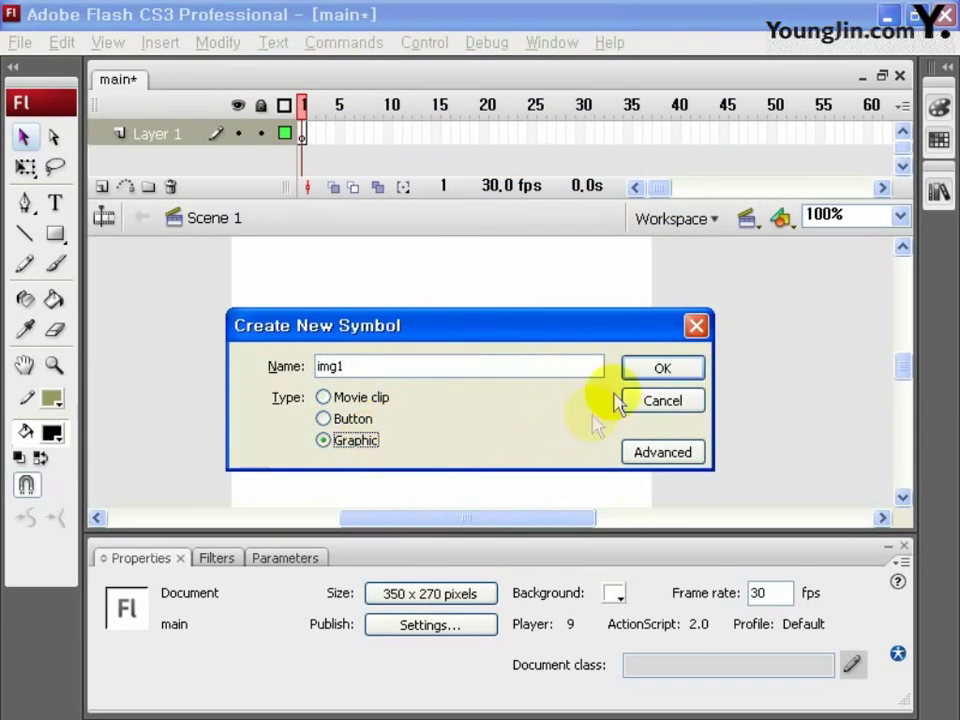
{"action": "left_click", "coordinate": [638, 367]}
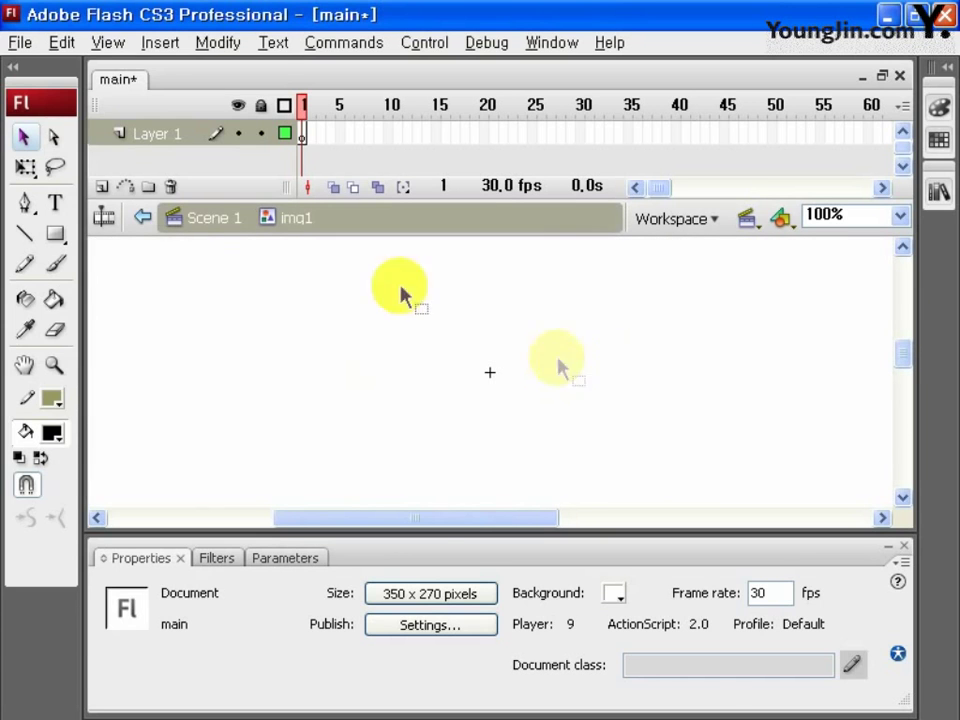
- Import image2 from the source folder into the img1 symbol's stage, without the rest of the image sequence
{"action": "left_click", "coordinate": [20, 42]}
{"action": "mouse_move", "coordinate": [189, 399]}
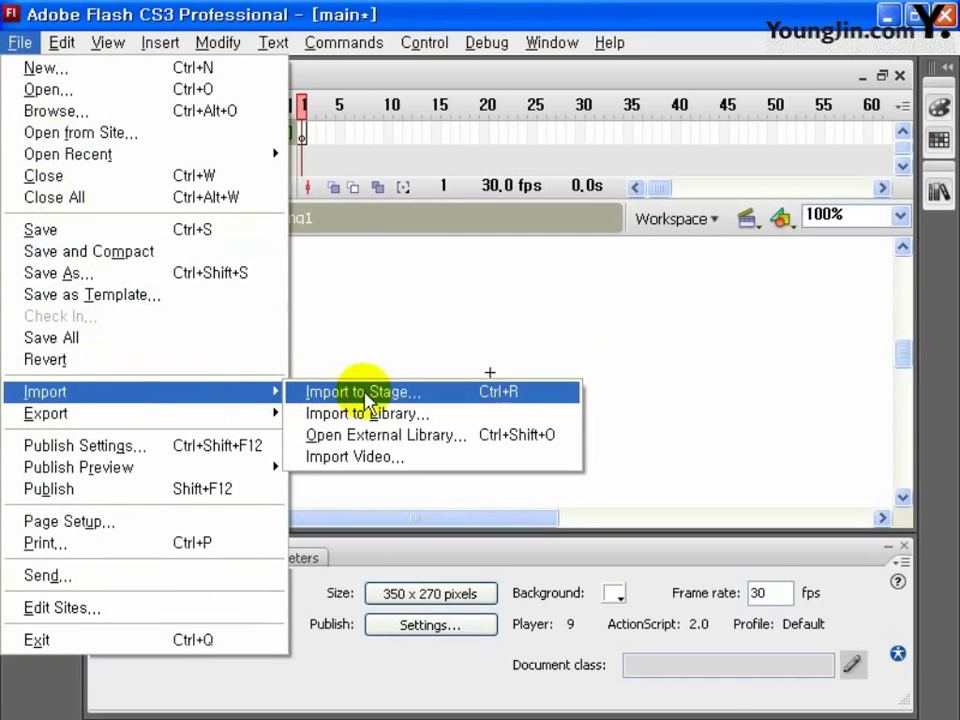
{"action": "left_click", "coordinate": [367, 391]}
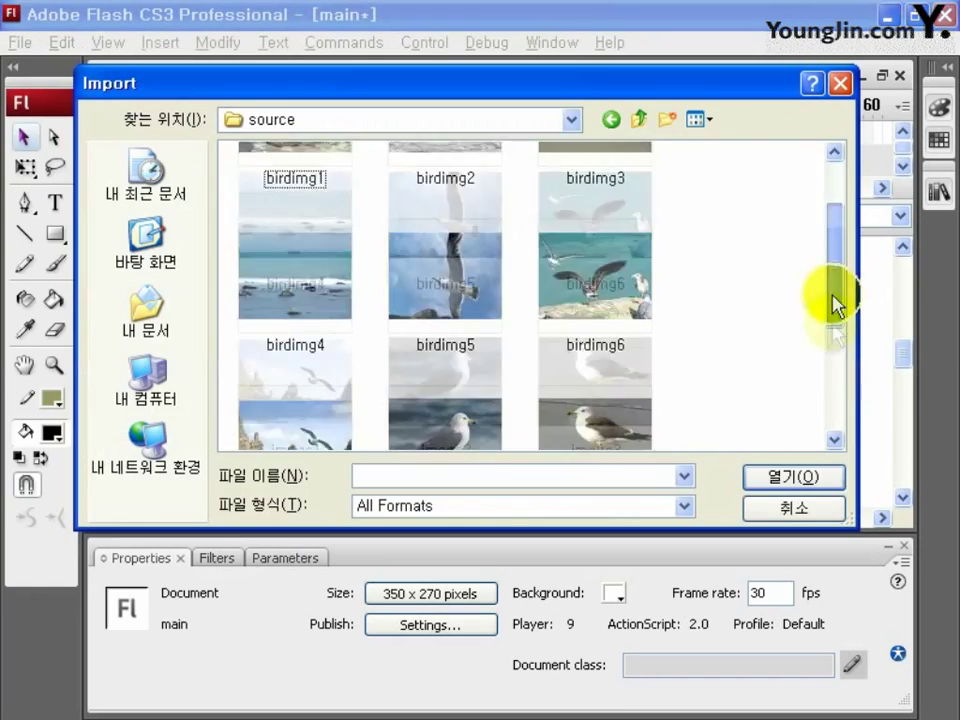
{"action": "left_click_drag", "start_coordinate": [831, 306], "coordinate": [821, 386]}
{"action": "left_click", "coordinate": [475, 300]}
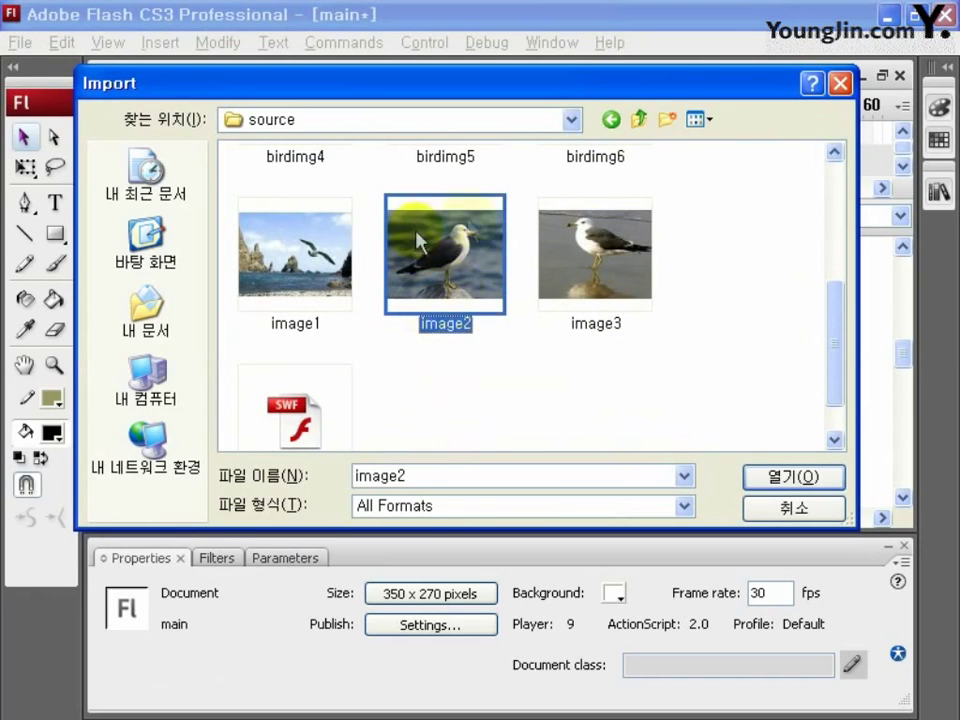
{"action": "left_click", "coordinate": [763, 477]}
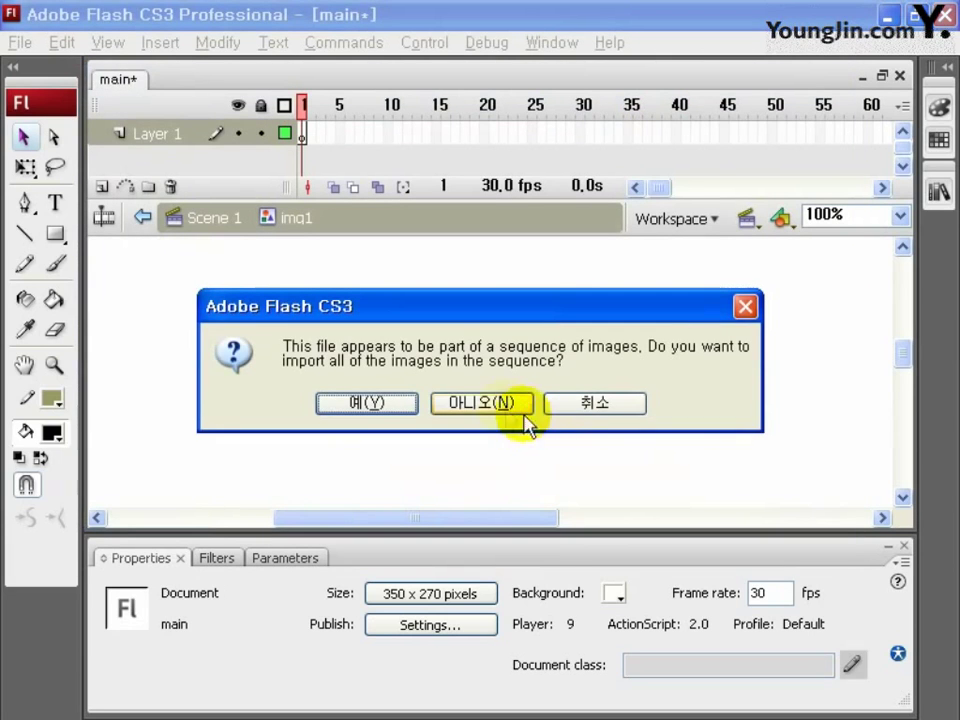
{"action": "left_click", "coordinate": [497, 408]}
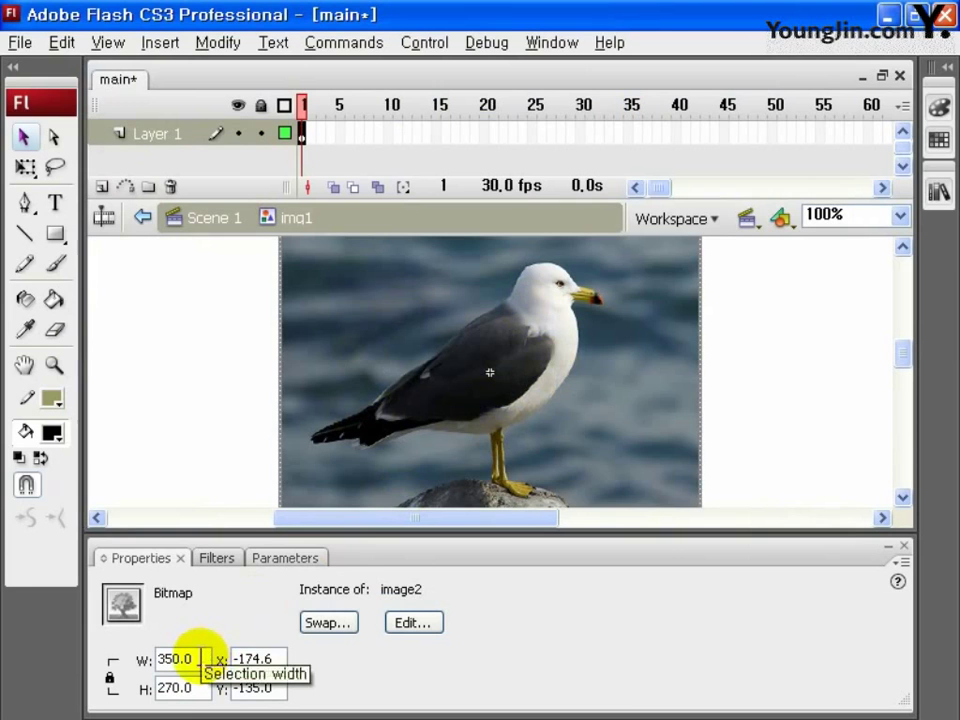
- Position the image2 bitmap at X 0 and Y 0 inside the img1 symbol
{"action": "left_click_drag", "start_coordinate": [274, 658], "coordinate": [222, 662]}
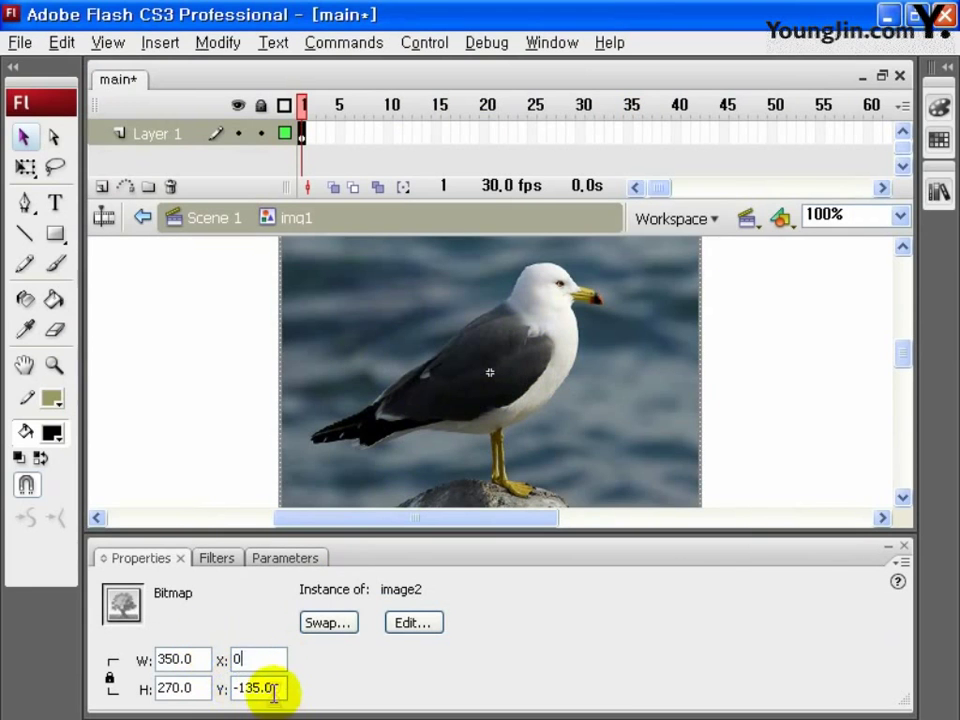
{"action": "left_click_drag", "start_coordinate": [273, 690], "coordinate": [178, 688]}
{"action": "type", "text": "0"}
{"action": "key", "text": "Return"}
{"action": "left_click_drag", "start_coordinate": [506, 529], "coordinate": [561, 520]}
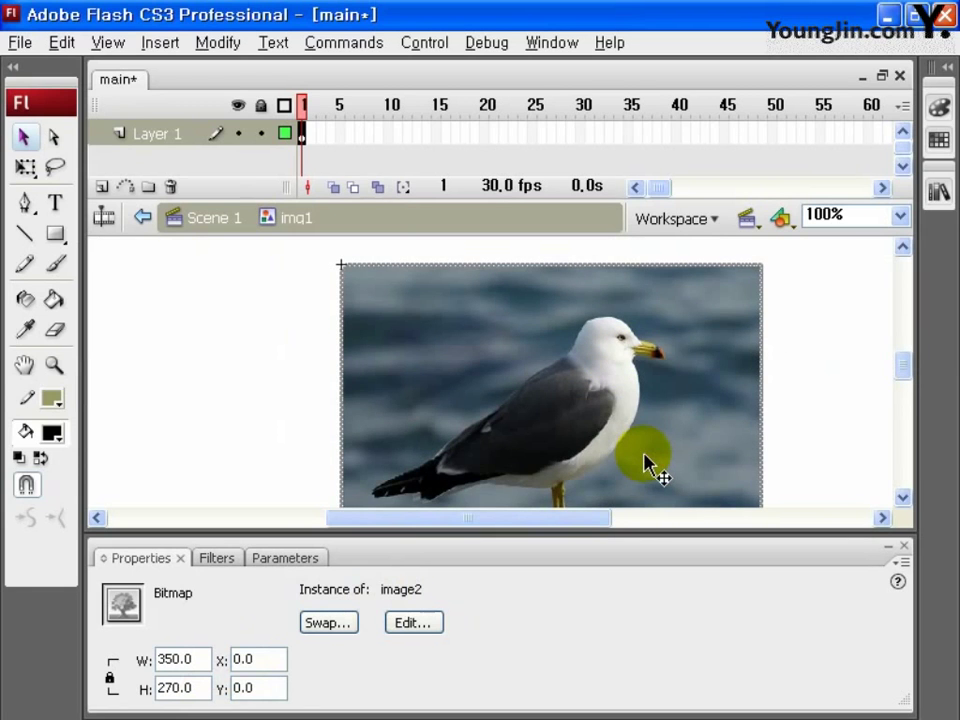
- Create a new graphic symbol named img2
{"action": "key", "text": "ctrl+F8"}
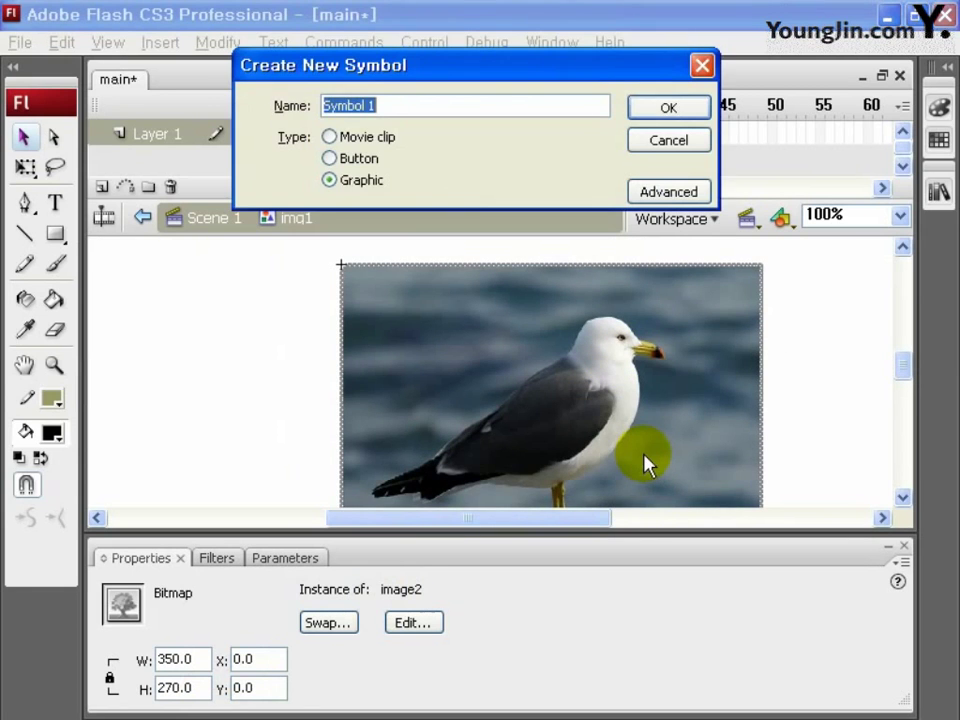
{"action": "left_click_drag", "start_coordinate": [622, 75], "coordinate": [632, 300]}
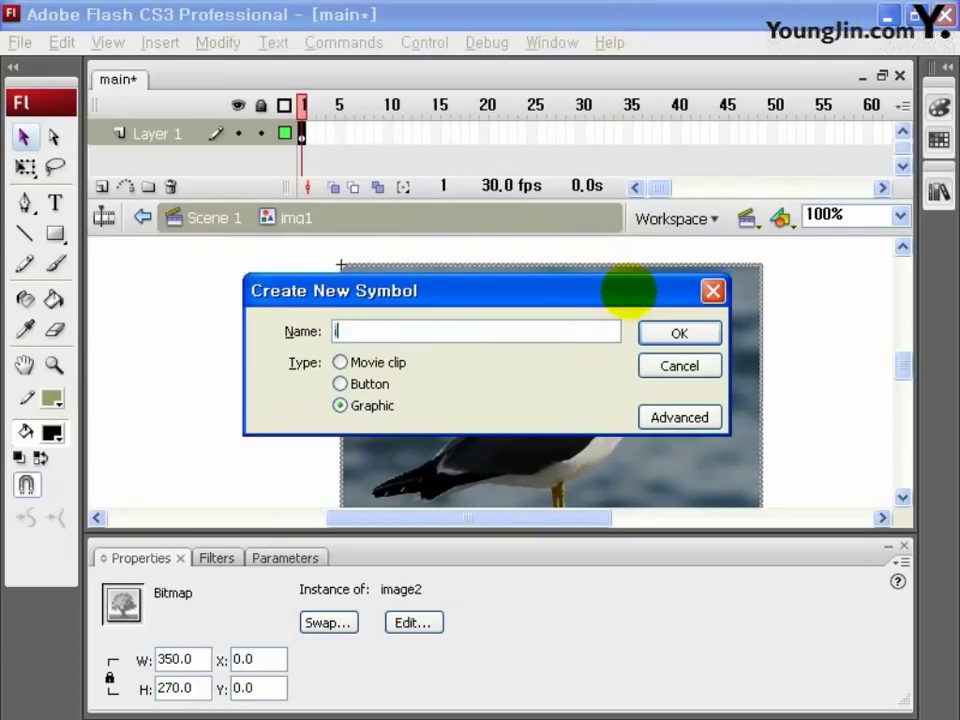
{"action": "type", "text": "img2"}
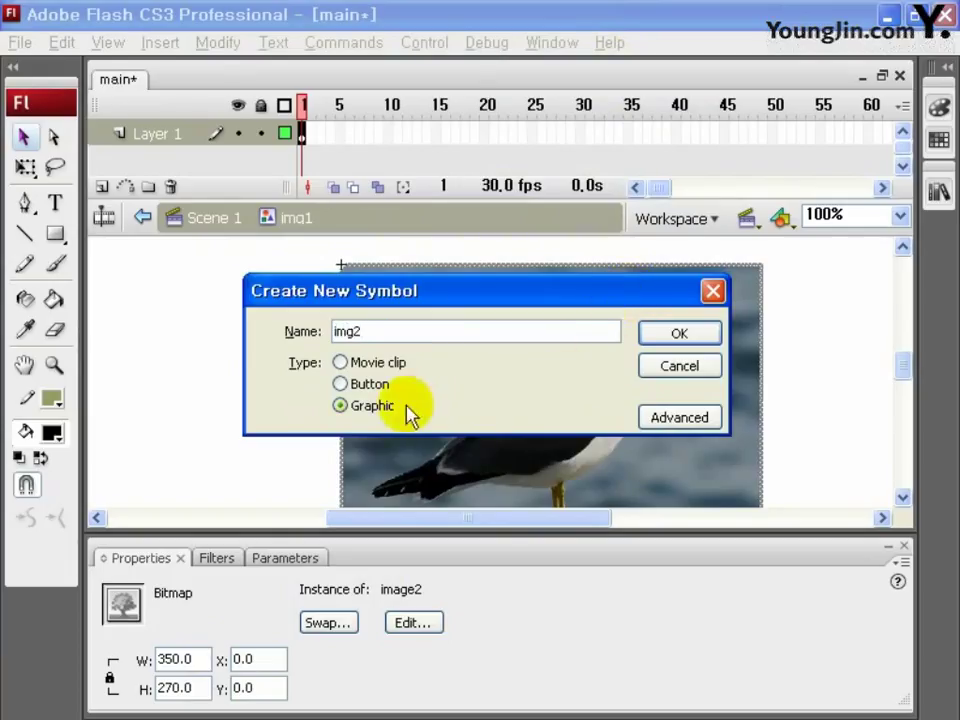
{"action": "left_click", "coordinate": [676, 336]}
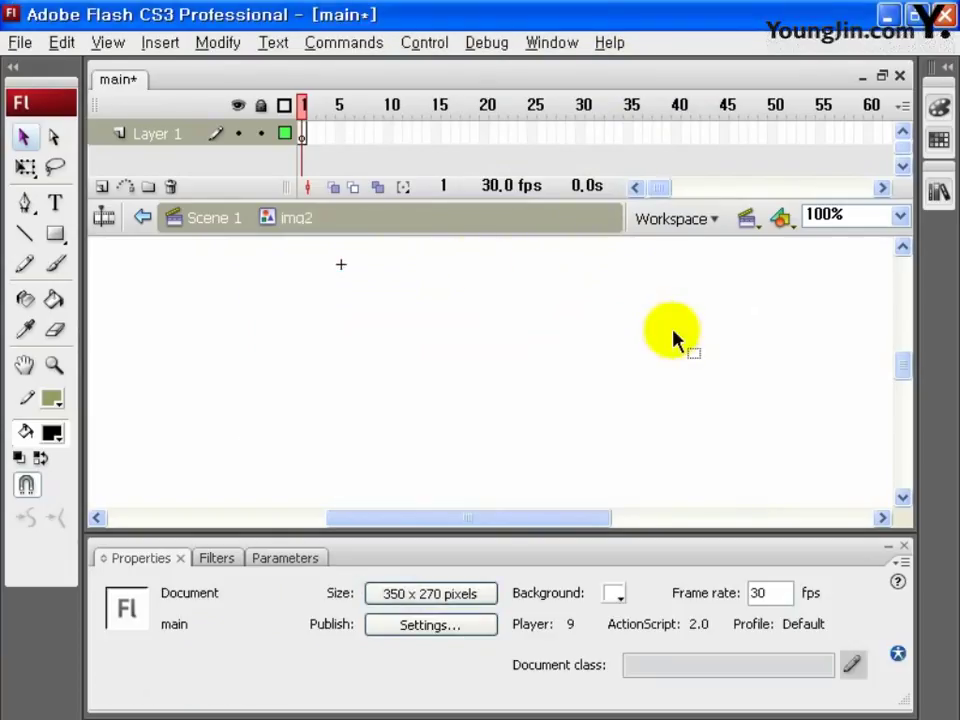
- Import image3 from the source folder onto the img2 symbol's stage
{"action": "left_click", "coordinate": [24, 44]}
{"action": "mouse_move", "coordinate": [126, 400]}
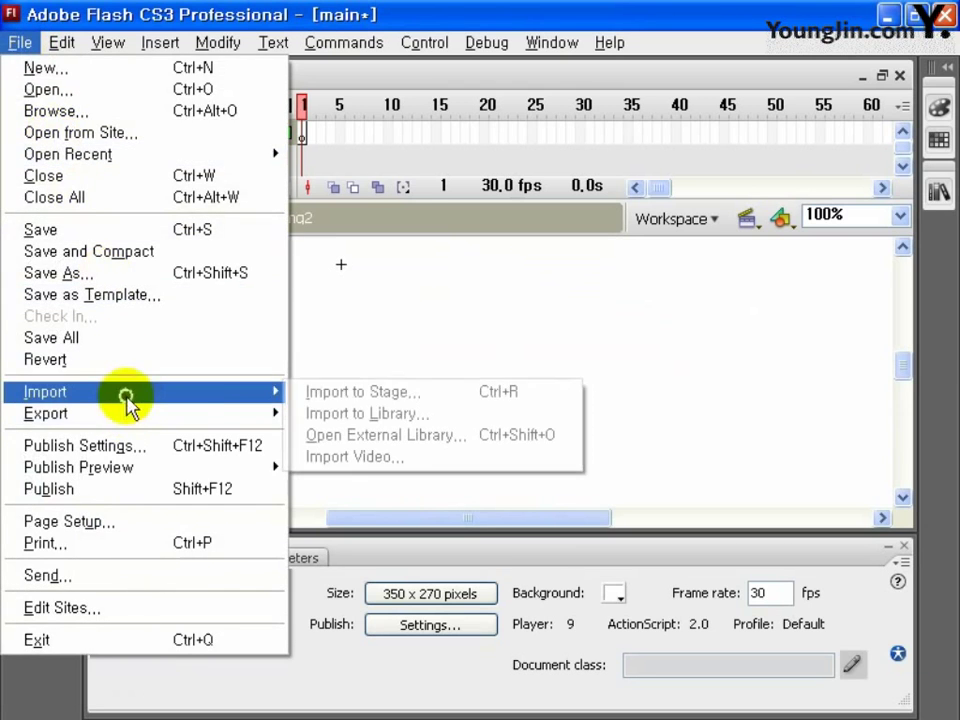
{"action": "left_click", "coordinate": [332, 392]}
{"action": "left_click", "coordinate": [697, 119]}
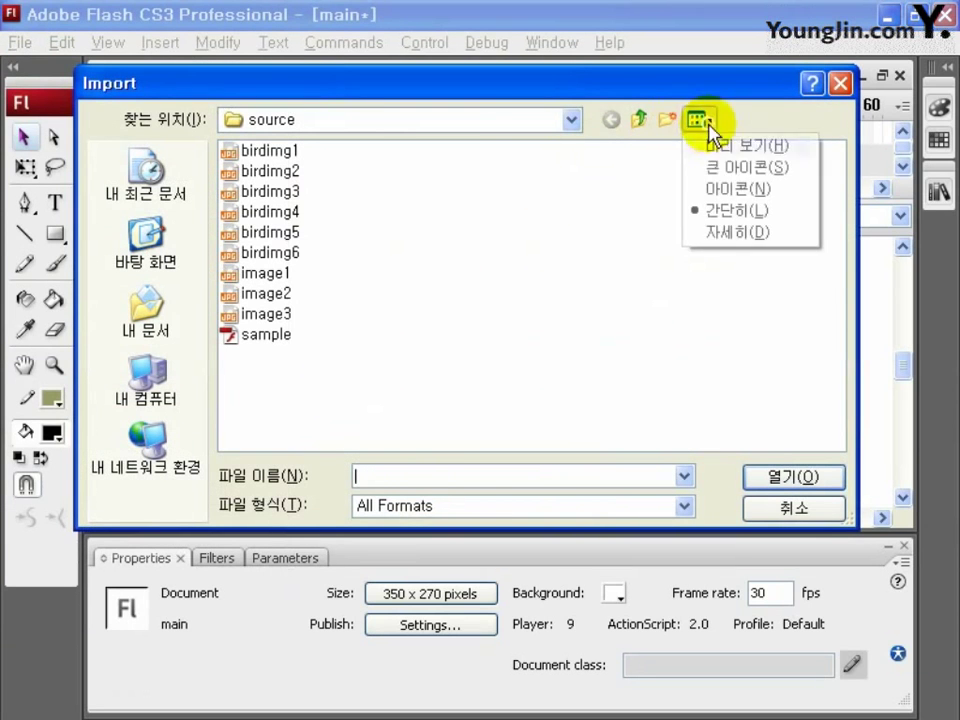
{"action": "left_click", "coordinate": [745, 146]}
{"action": "left_click_drag", "start_coordinate": [843, 272], "coordinate": [746, 386]}
{"action": "left_click", "coordinate": [595, 300]}
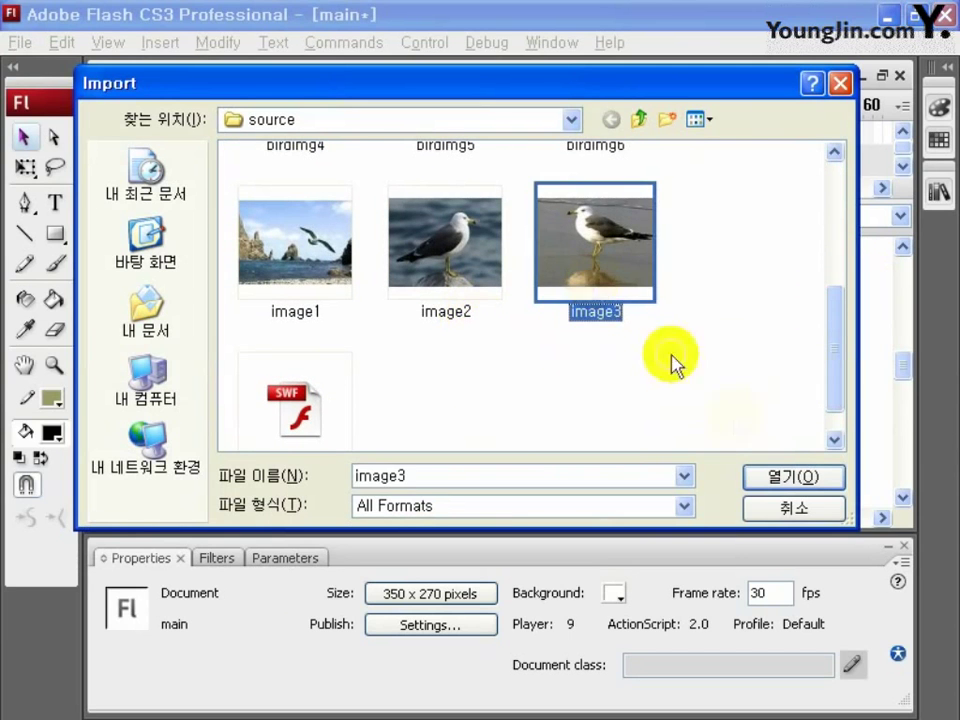
{"action": "left_click", "coordinate": [782, 480]}
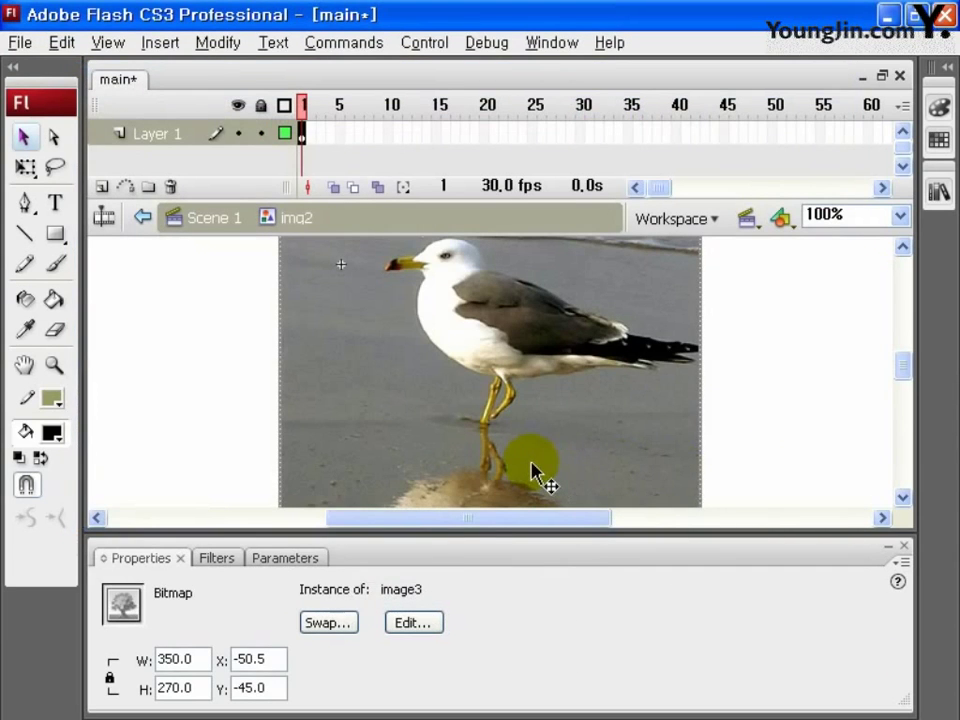
- Position the image3 bitmap at X 0 and Y 0 inside the img2 symbol
{"action": "left_click", "coordinate": [255, 659]}
{"action": "type", "text": "0"}
{"action": "key", "text": "Tab"}
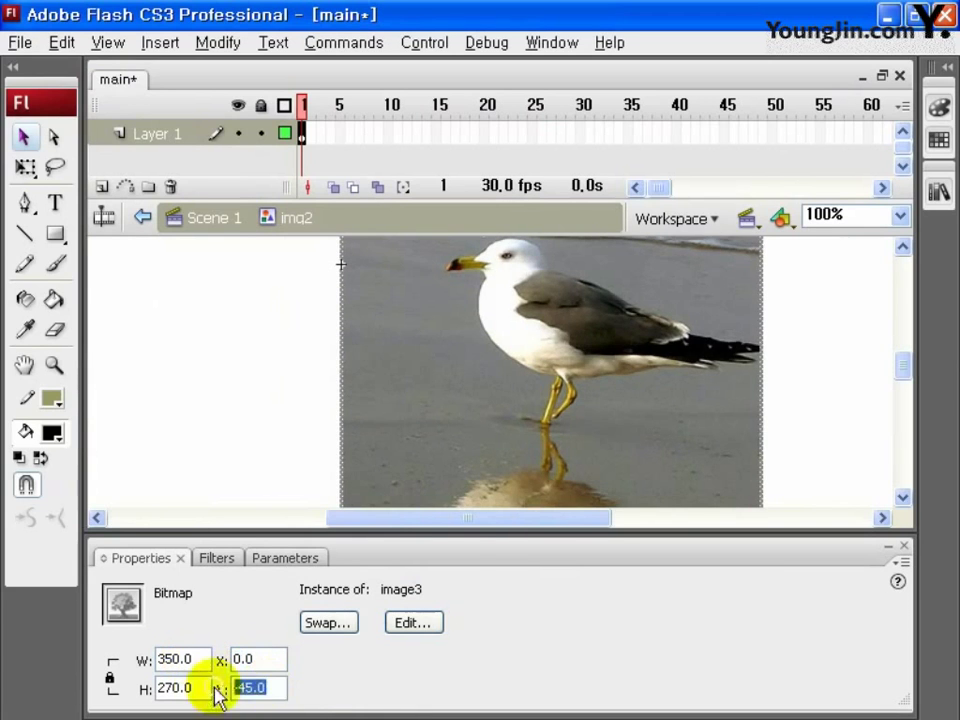
{"action": "type", "text": "0"}
{"action": "key", "text": "Return"}
- Return to Scene 1 and place an instance of the img1 symbol from the library on the stage
{"action": "left_click", "coordinate": [196, 219]}
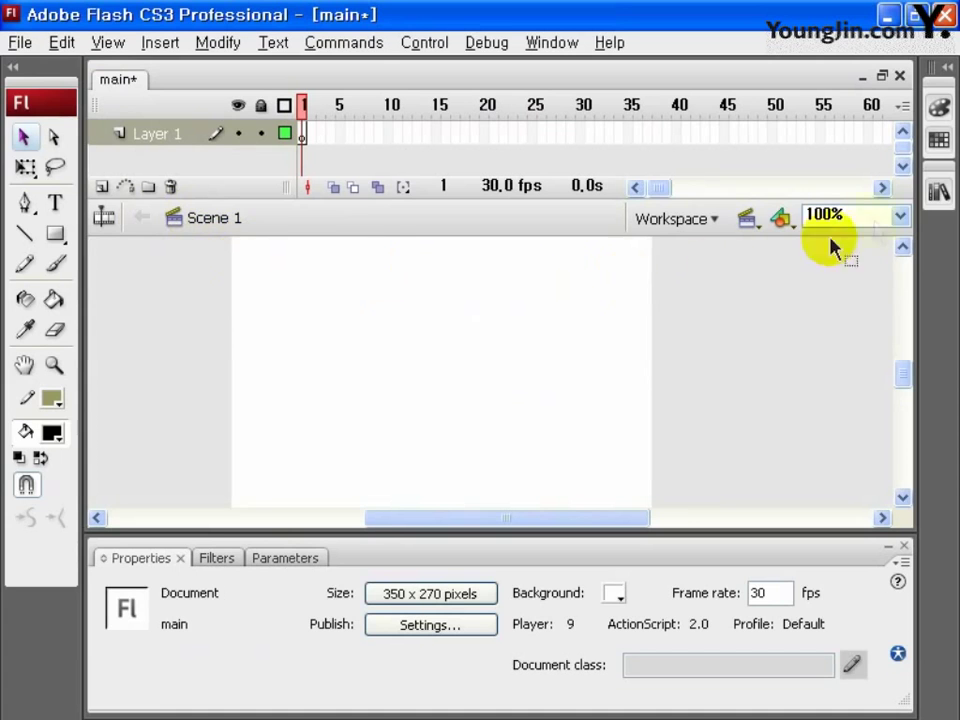
{"action": "left_click", "coordinate": [938, 192]}
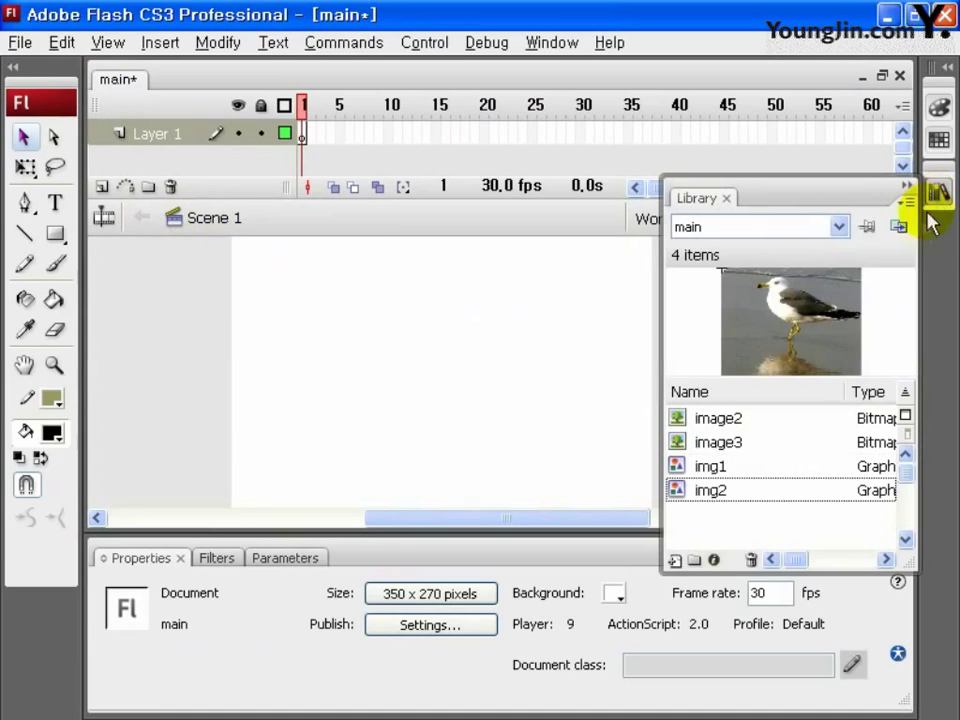
{"action": "left_click", "coordinate": [714, 470]}
{"action": "left_click_drag", "start_coordinate": [723, 478], "coordinate": [451, 402]}
- Position the img1 instance at X 0 and Y 0 on the Scene 1 stage
{"action": "left_click", "coordinate": [258, 660]}
{"action": "double_click", "coordinate": [258, 660]}
{"action": "type", "text": "0"}
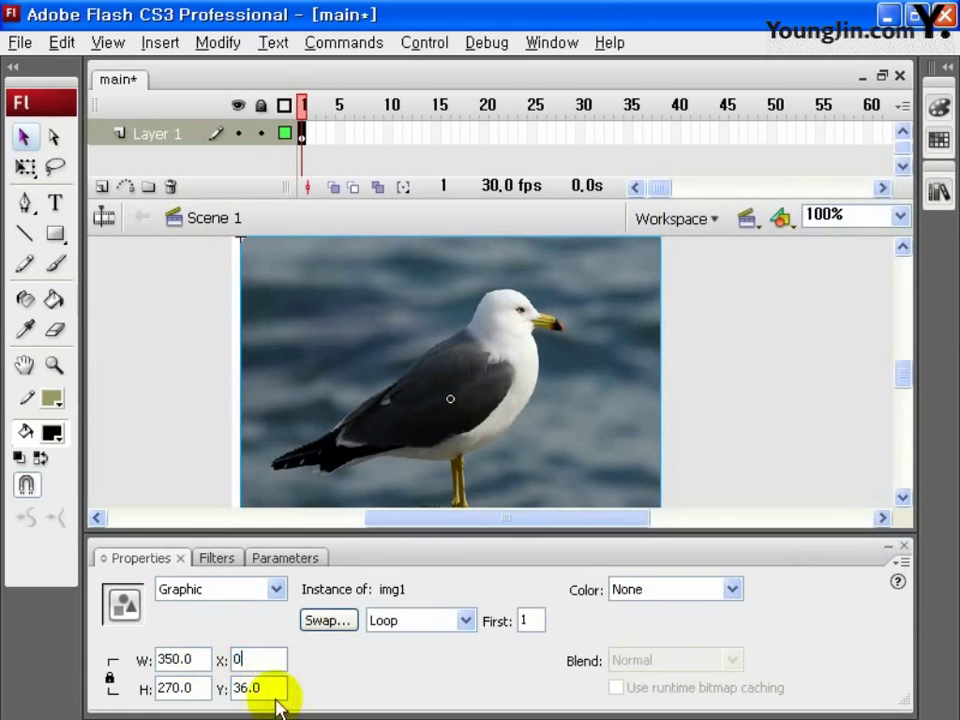
{"action": "double_click", "coordinate": [255, 688]}
{"action": "type", "text": "0"}
{"action": "key", "text": "Return"}
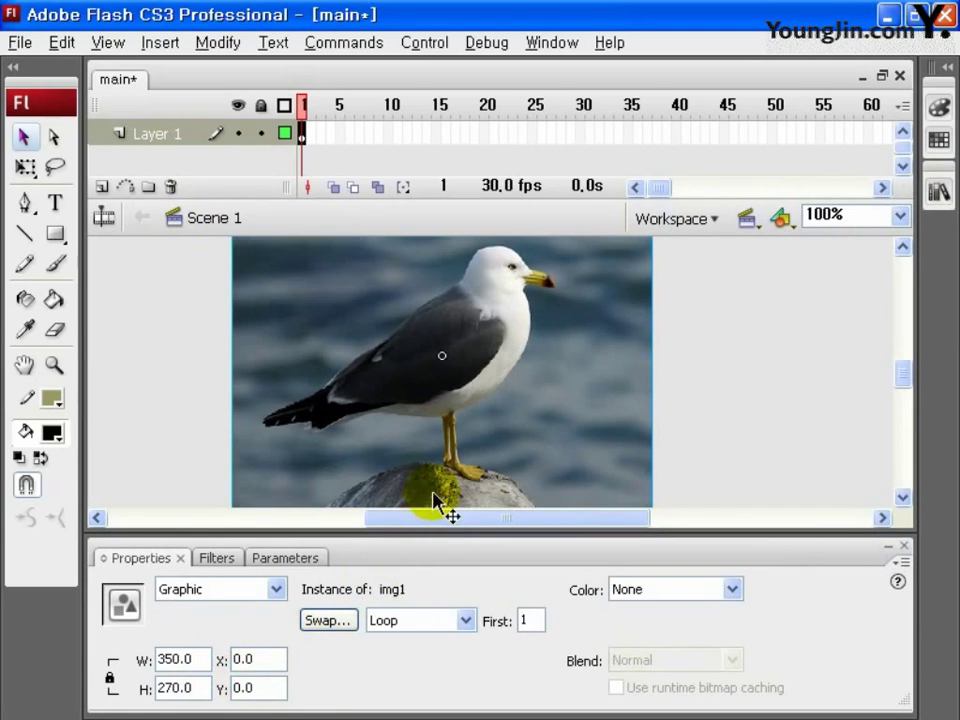
- Extend Layer 1 with the img1 image to frame 120
{"action": "left_click_drag", "start_coordinate": [665, 190], "coordinate": [694, 192]}
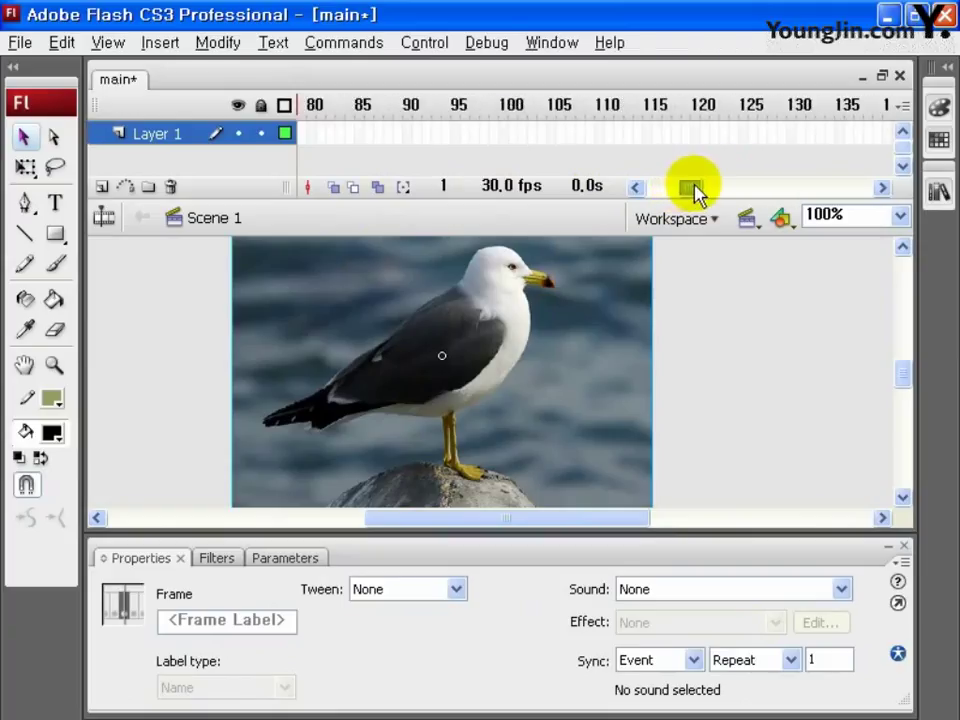
{"action": "left_click", "coordinate": [698, 134]}
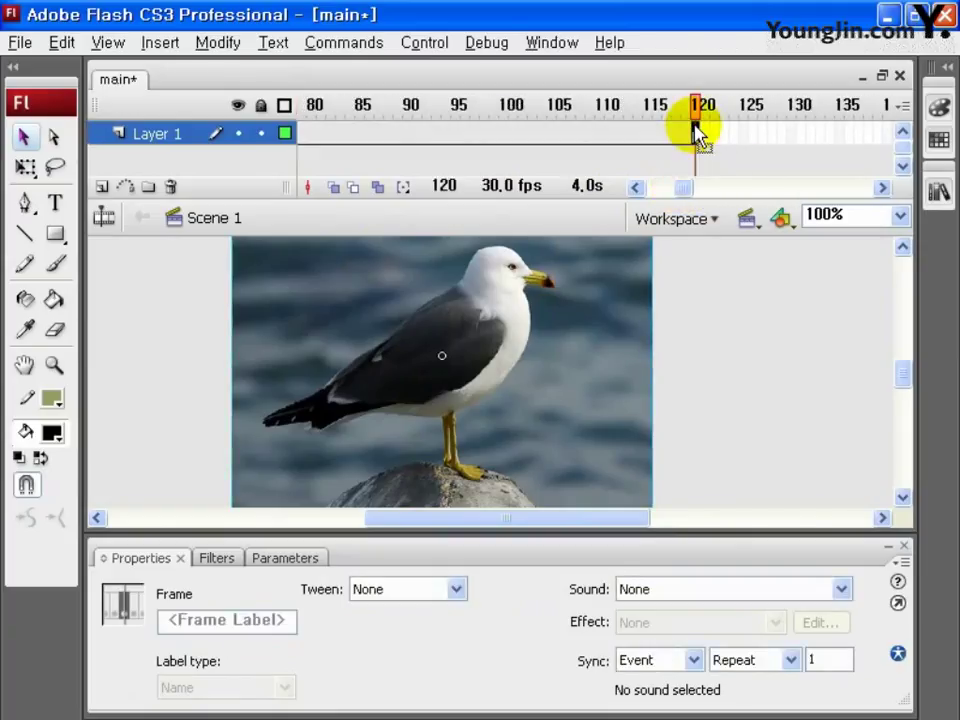
{"action": "key", "text": "F6"}
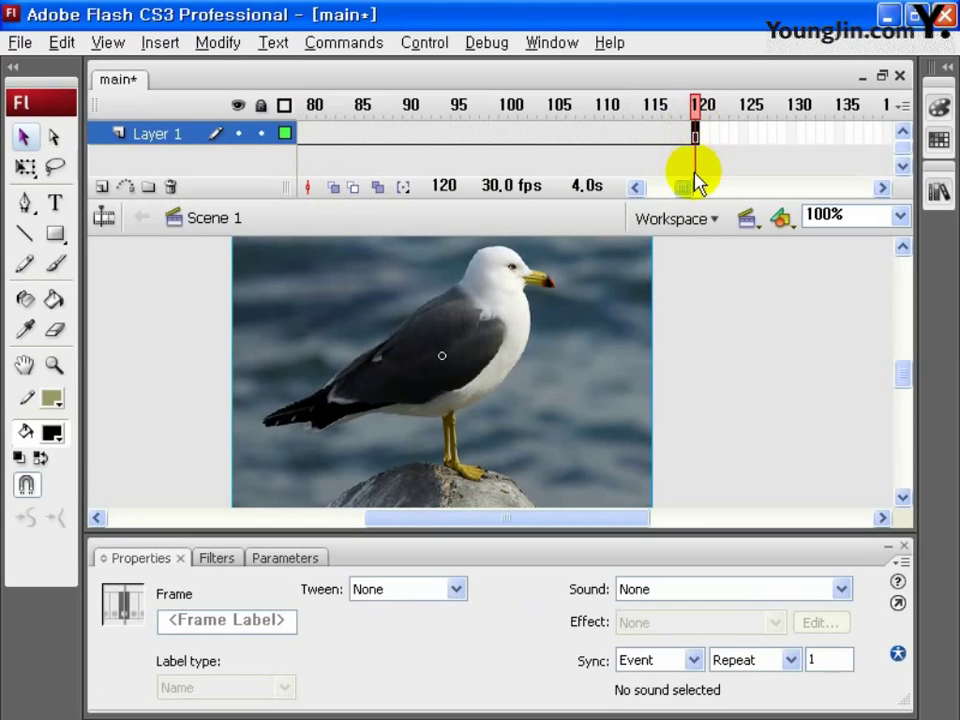
- Add a new layer above Layer 1 and insert a blank keyframe at its frame 20
{"action": "left_click", "coordinate": [103, 187]}
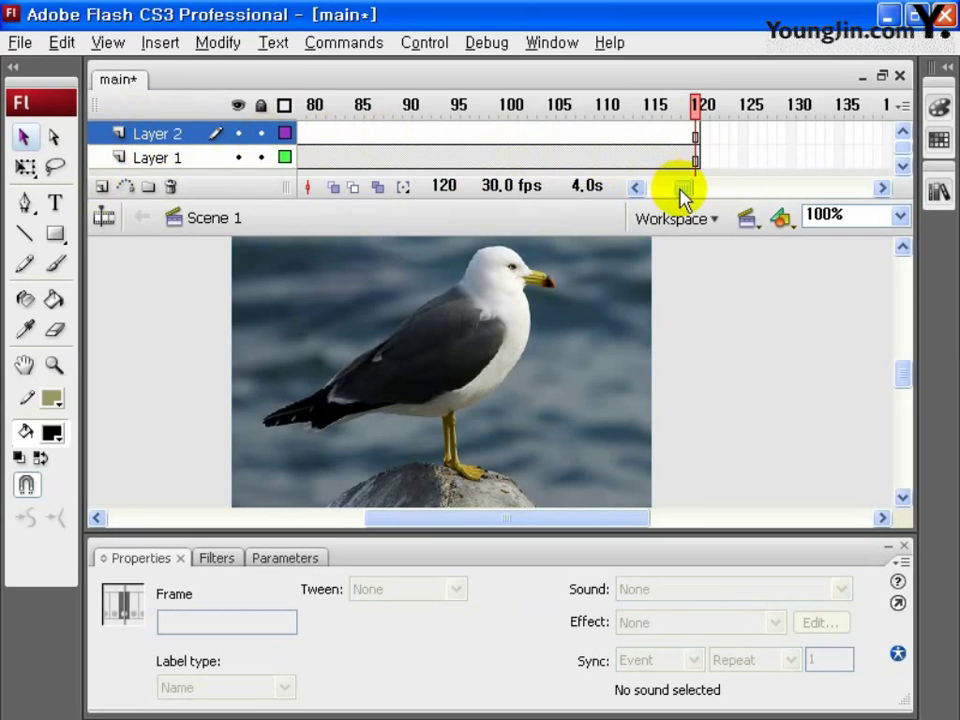
{"action": "left_click_drag", "start_coordinate": [681, 190], "coordinate": [660, 190]}
{"action": "left_click", "coordinate": [484, 133]}
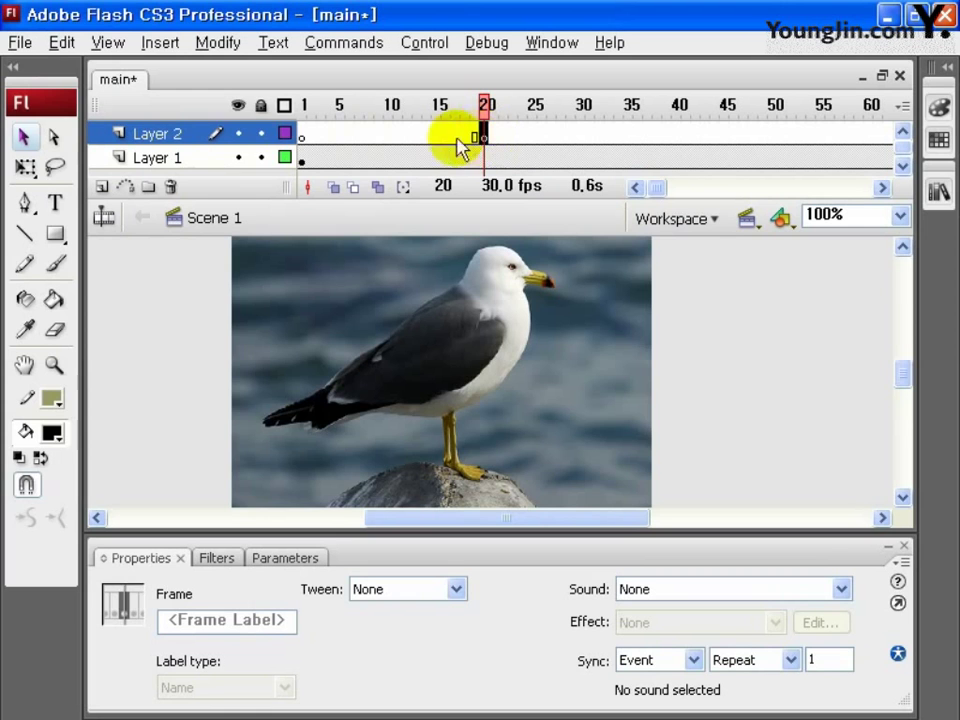
- Place an instance of the img2 symbol on frame 20 of Layer 2 and position it at X 0 and Y 0
{"action": "left_click", "coordinate": [943, 193]}
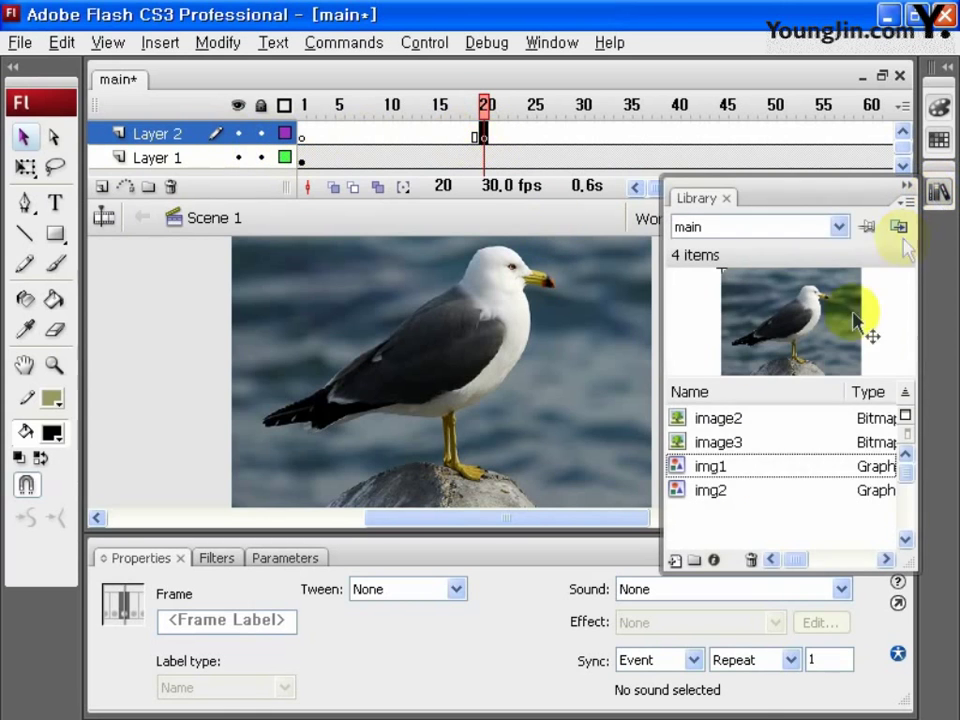
{"action": "left_click_drag", "start_coordinate": [714, 497], "coordinate": [437, 465]}
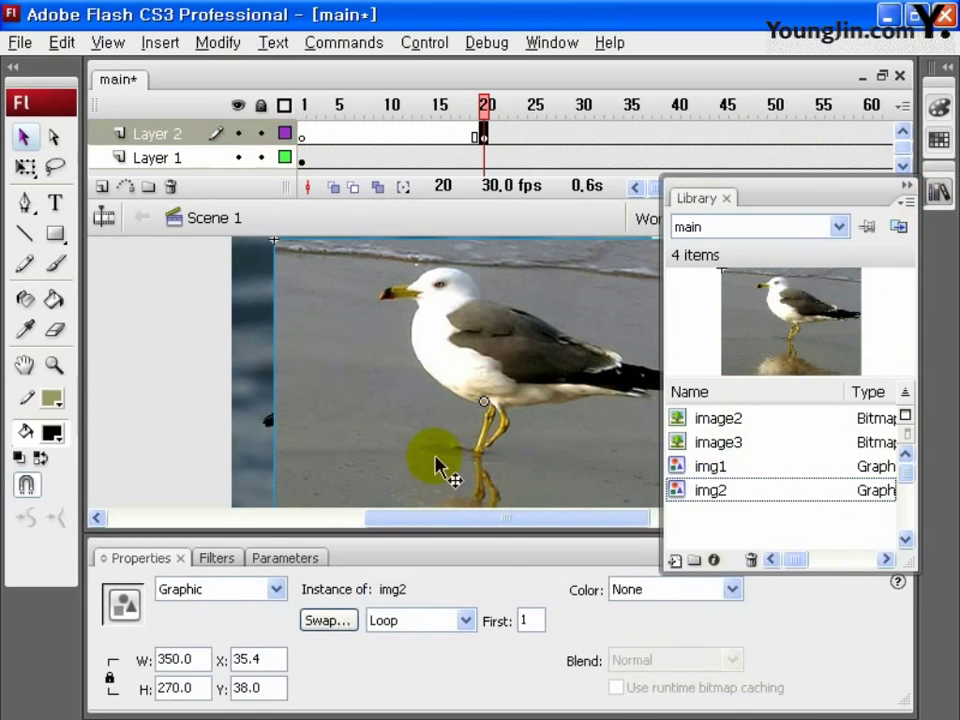
{"action": "left_click", "coordinate": [260, 659]}
{"action": "type", "text": "0"}
{"action": "key", "text": "Tab"}
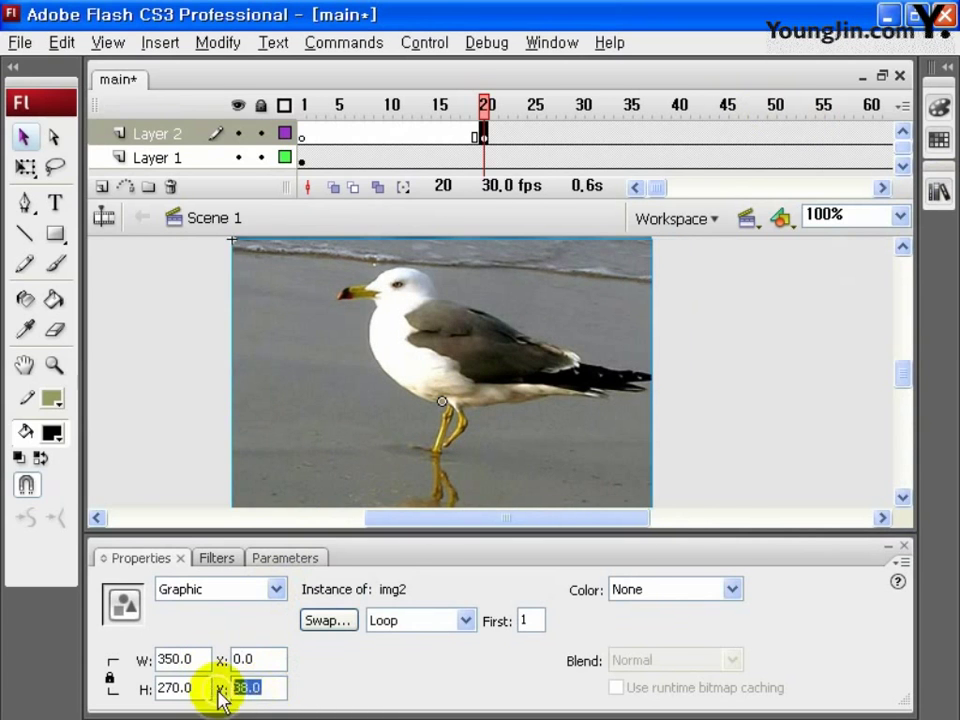
{"action": "type", "text": "0"}
{"action": "key", "text": "Return"}
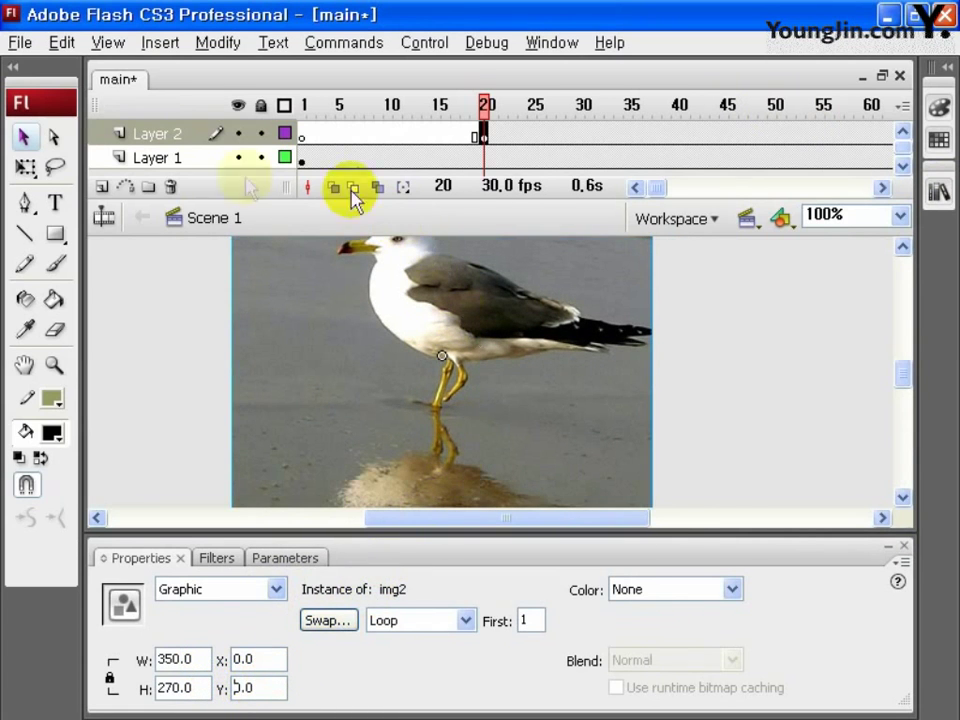
- On a new layer above Layer 2, draw a black circle about 166 pixels wide over the bird at a frame 20 keyframe
{"action": "left_click", "coordinate": [102, 187]}
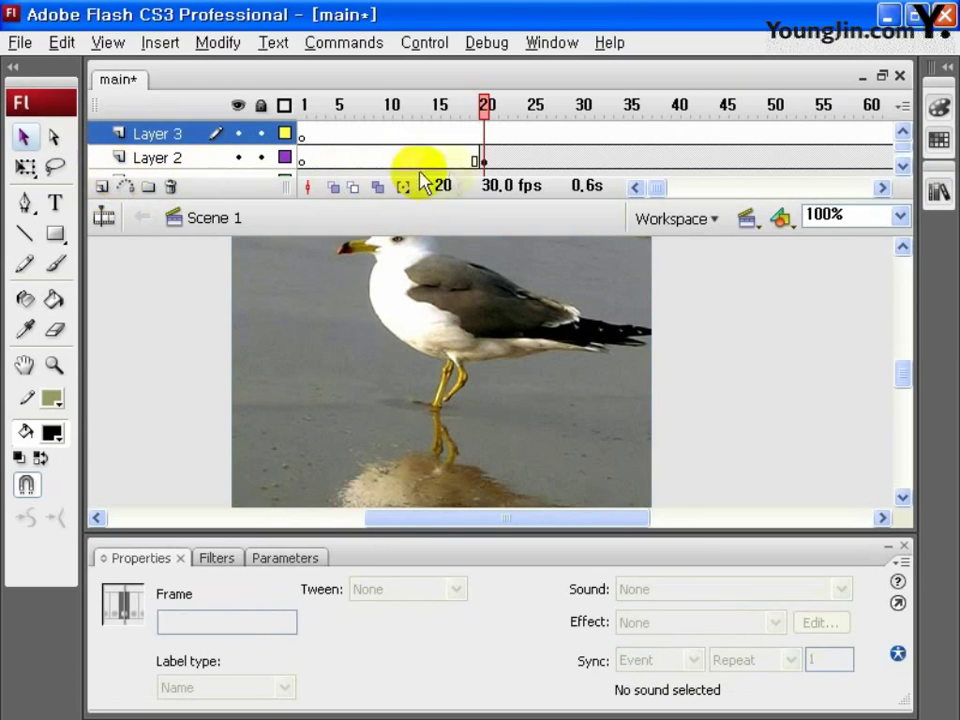
{"action": "left_click", "coordinate": [484, 133]}
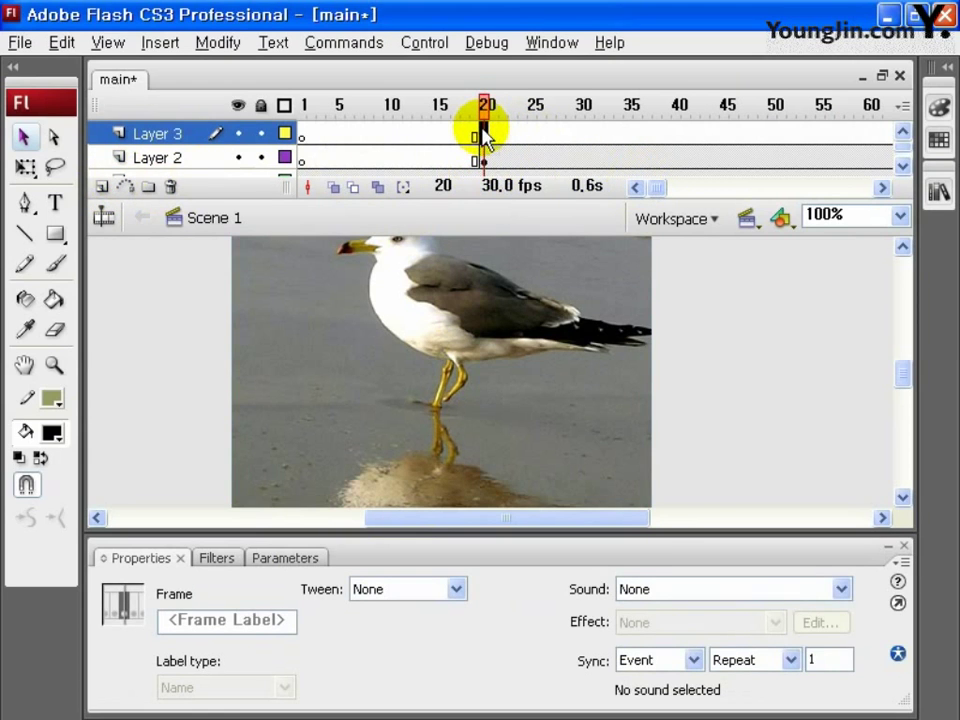
{"action": "left_click", "coordinate": [55, 234]}
{"action": "left_click", "coordinate": [125, 305]}
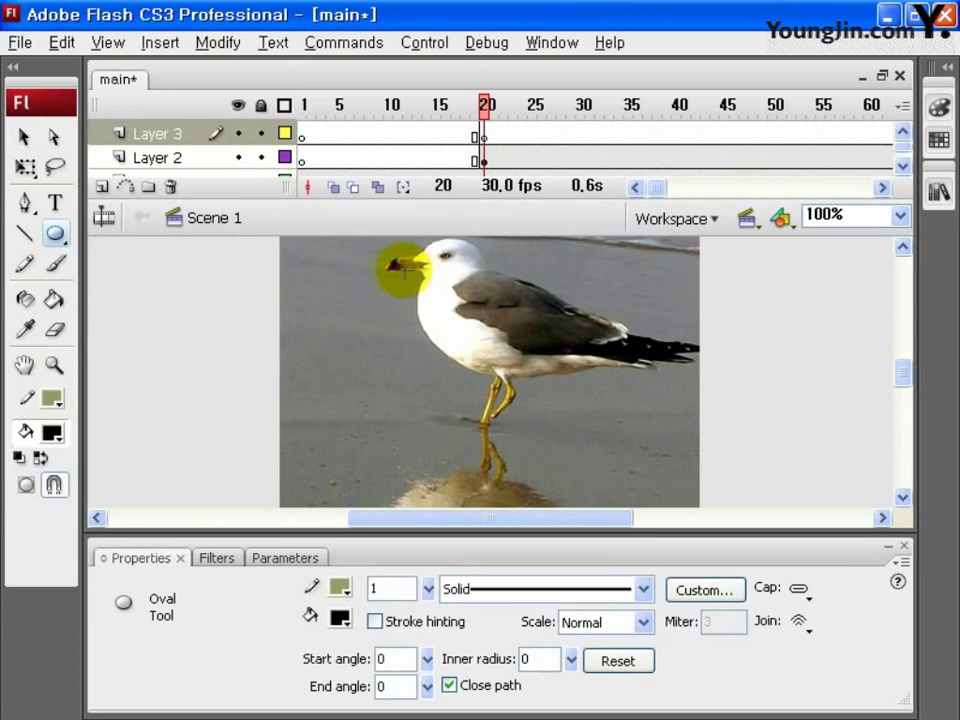
{"action": "left_click_drag", "start_coordinate": [595, 418], "coordinate": [598, 414]}
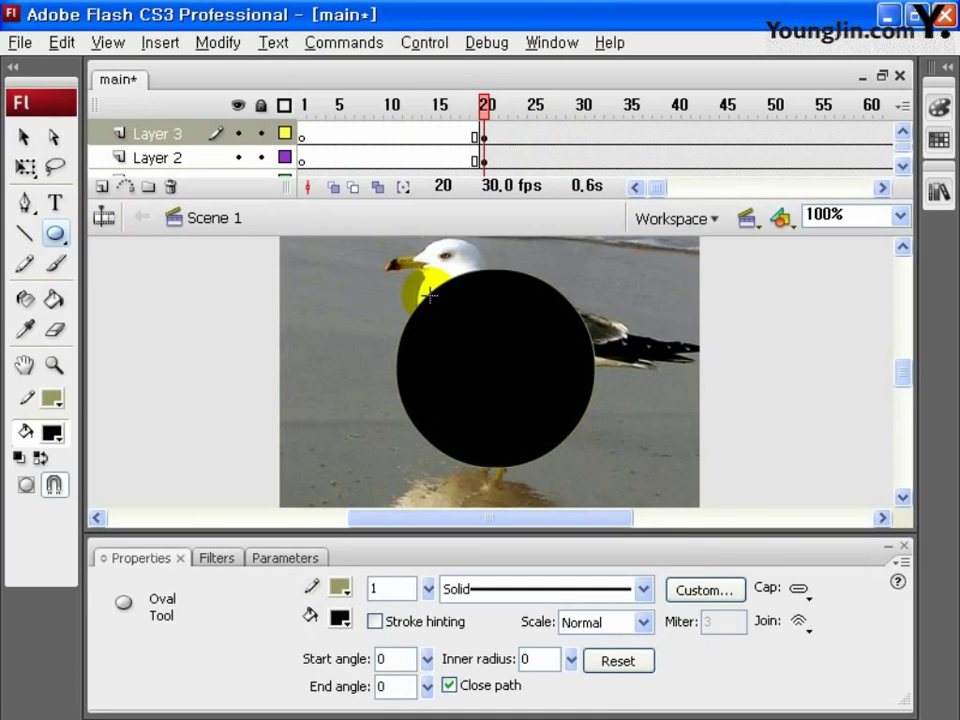
- Convert the circle to a graphic symbol named mask with centre registration
{"action": "left_click", "coordinate": [483, 137]}
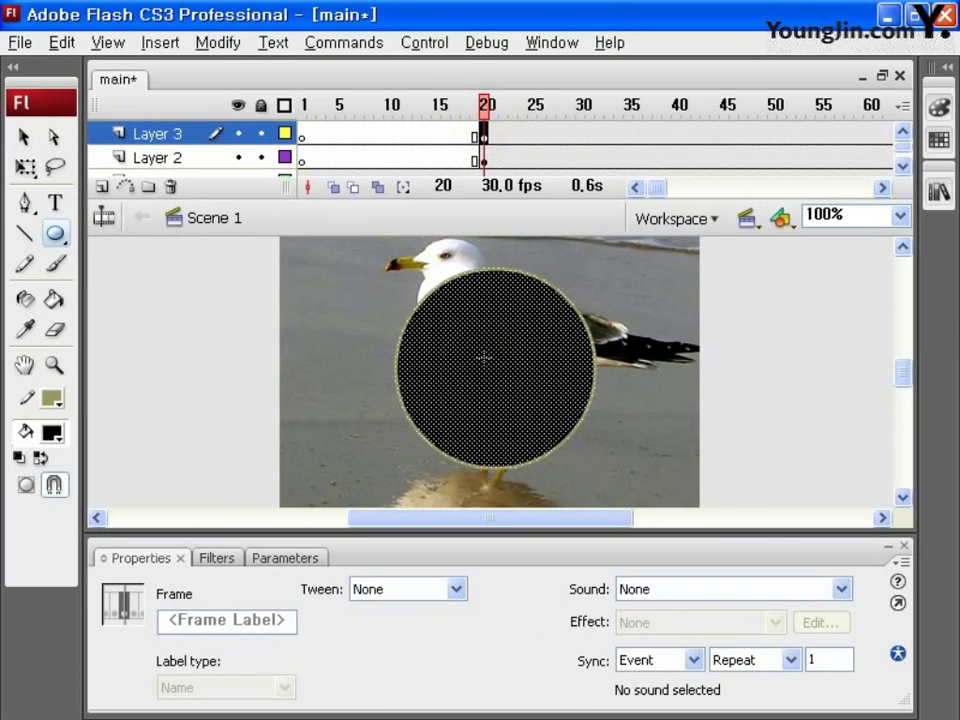
{"action": "key", "text": "F8"}
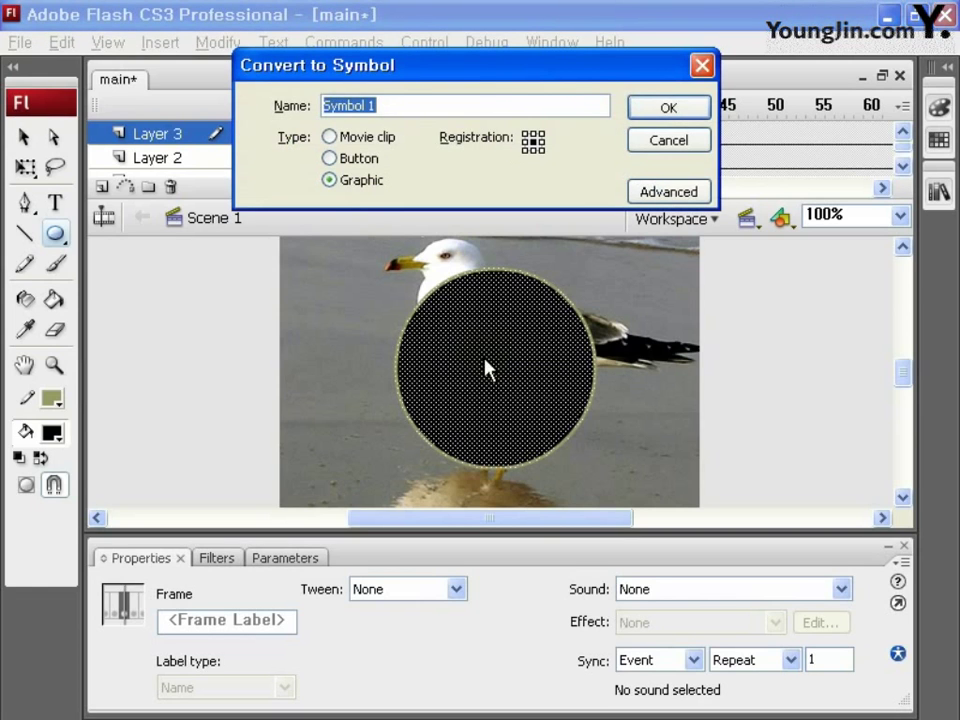
{"action": "type", "text": "mask"}
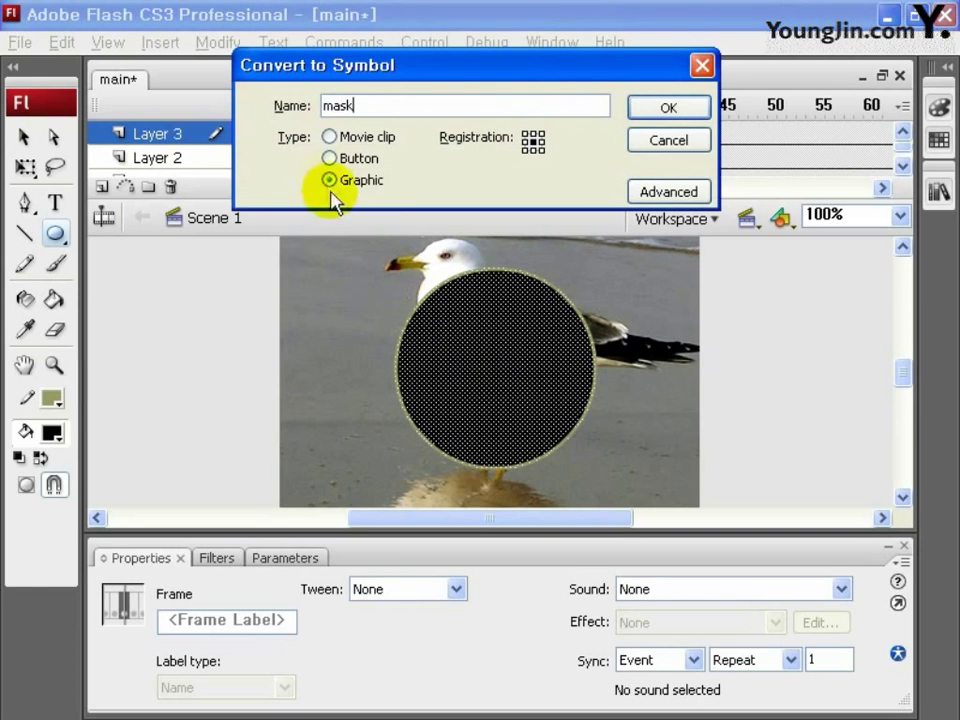
{"action": "left_click", "coordinate": [670, 106]}
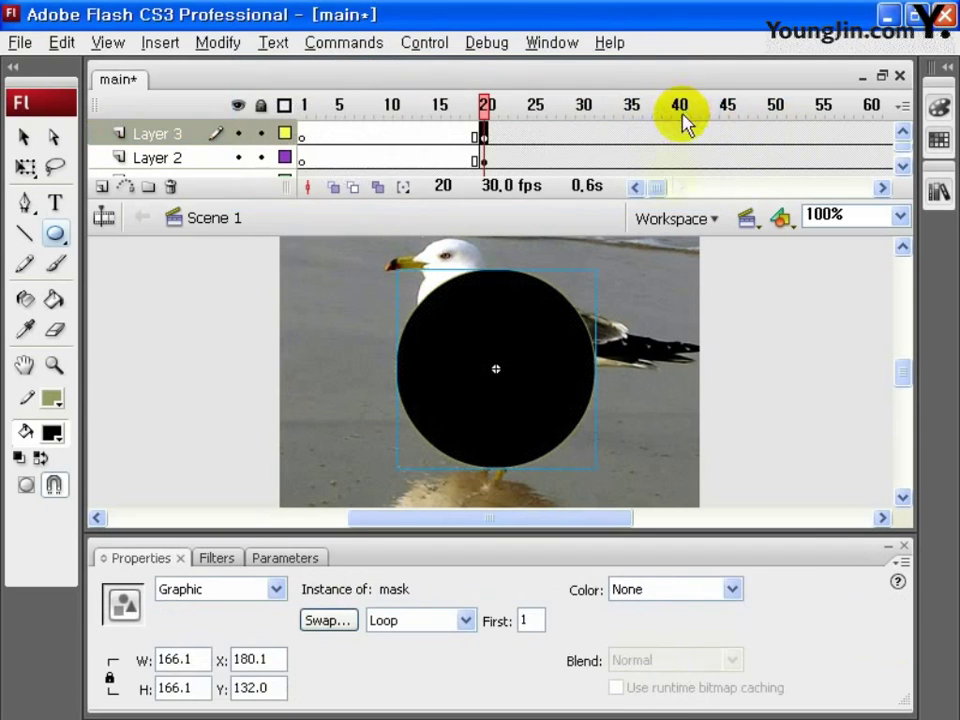
- Shrink the mask instance at frame 20 to 5 x 5 pixels
{"action": "left_click_drag", "start_coordinate": [207, 658], "coordinate": [140, 665]}
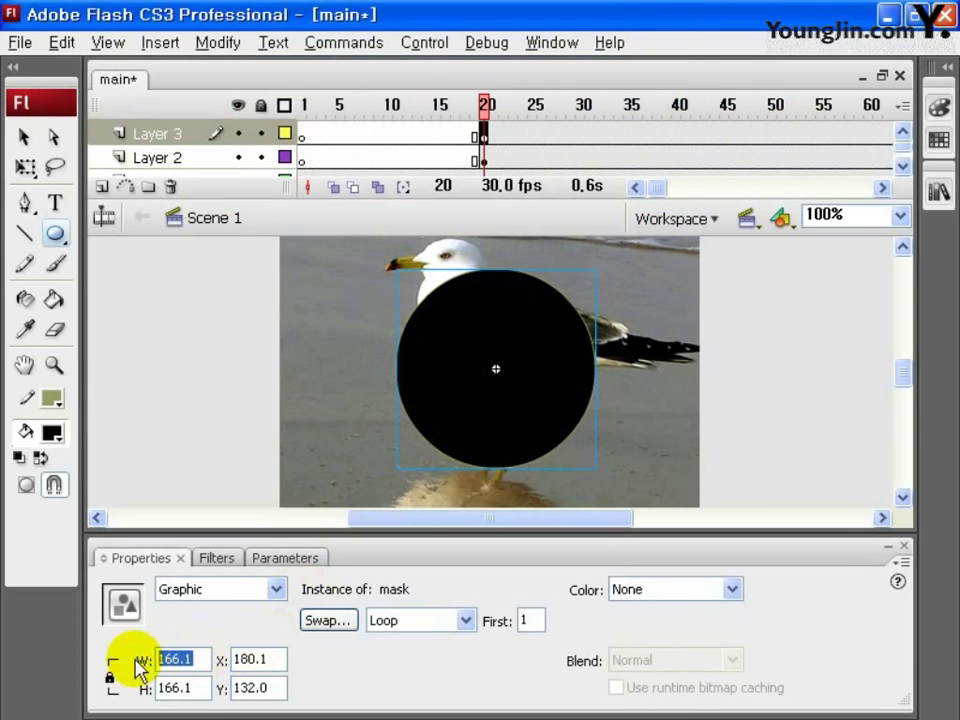
{"action": "type", "text": "5"}
{"action": "key", "text": "Return"}
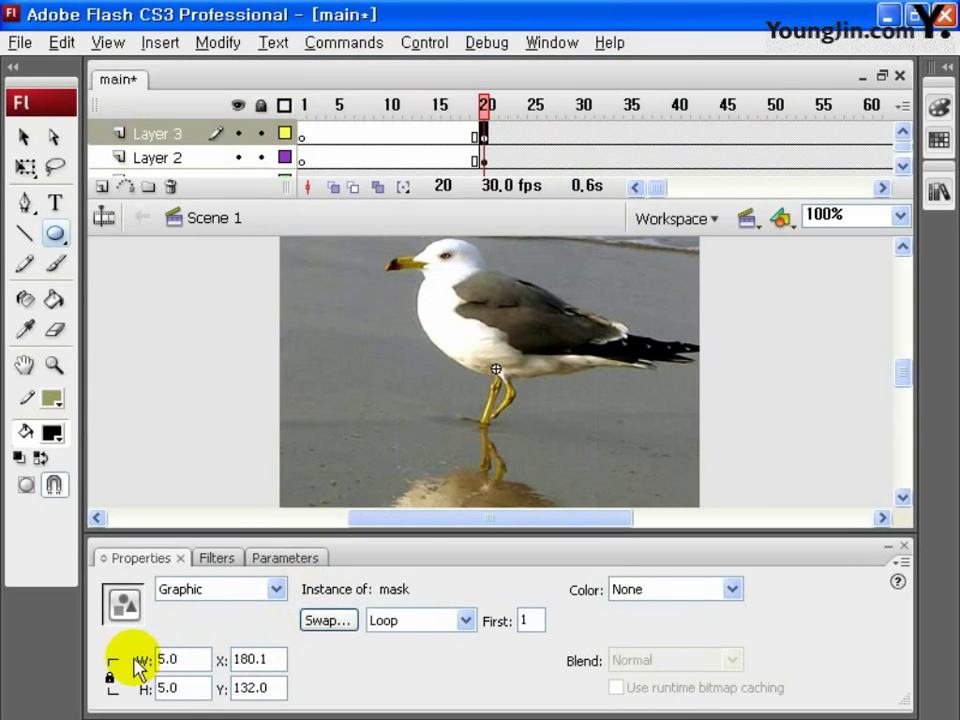
- Insert a keyframe at frame 50 of Layer 3 and enlarge its mask instance to 480 pixels wide and high
{"action": "left_click", "coordinate": [660, 188]}
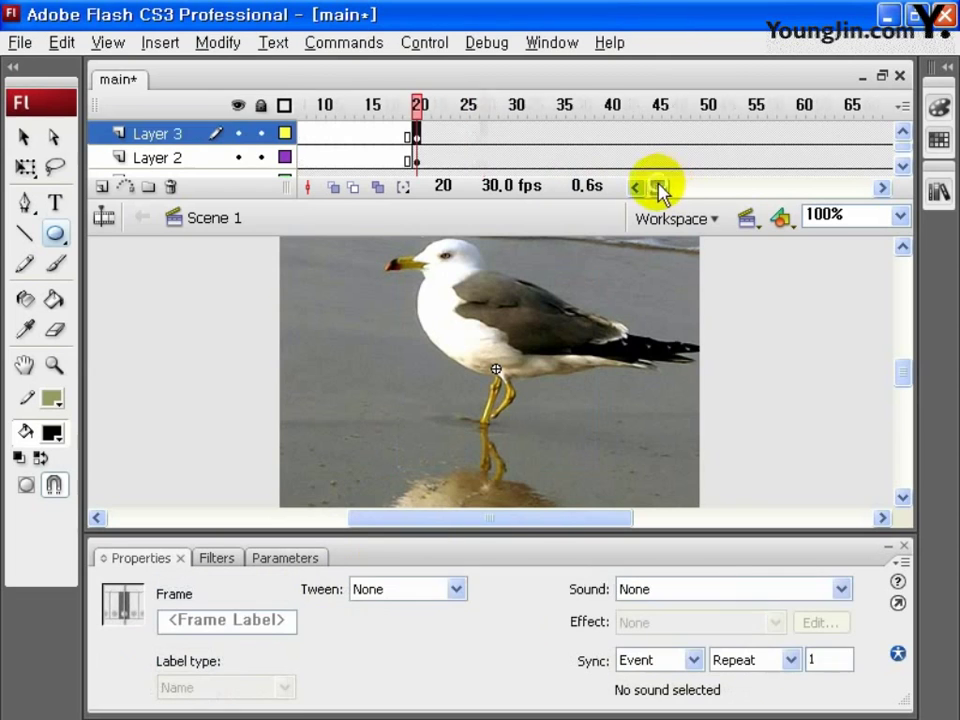
{"action": "left_click", "coordinate": [705, 134]}
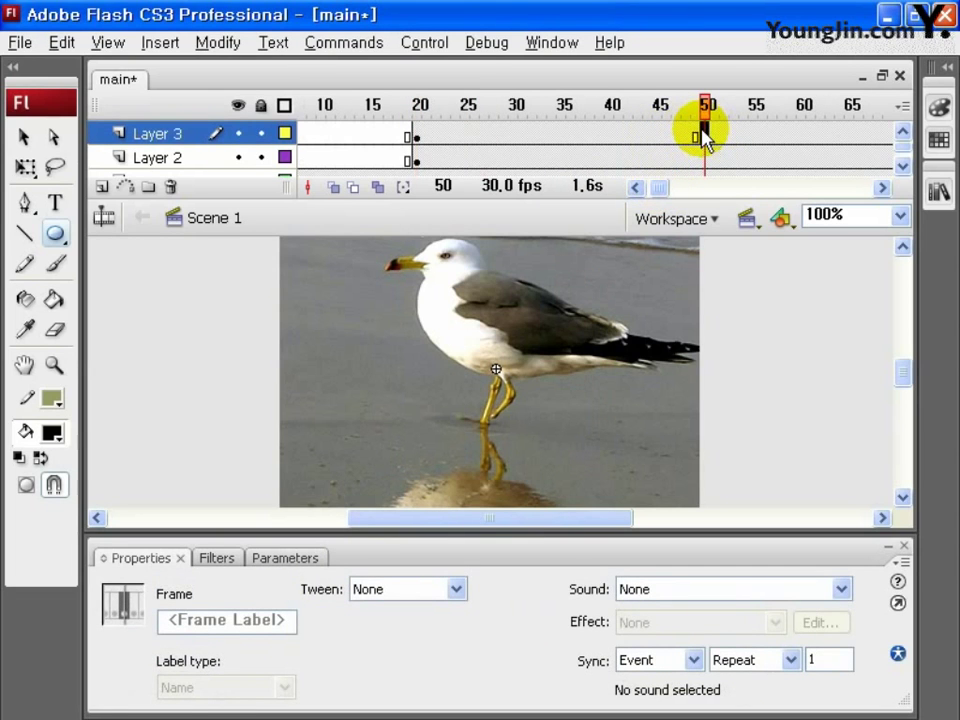
{"action": "key", "text": "F6"}
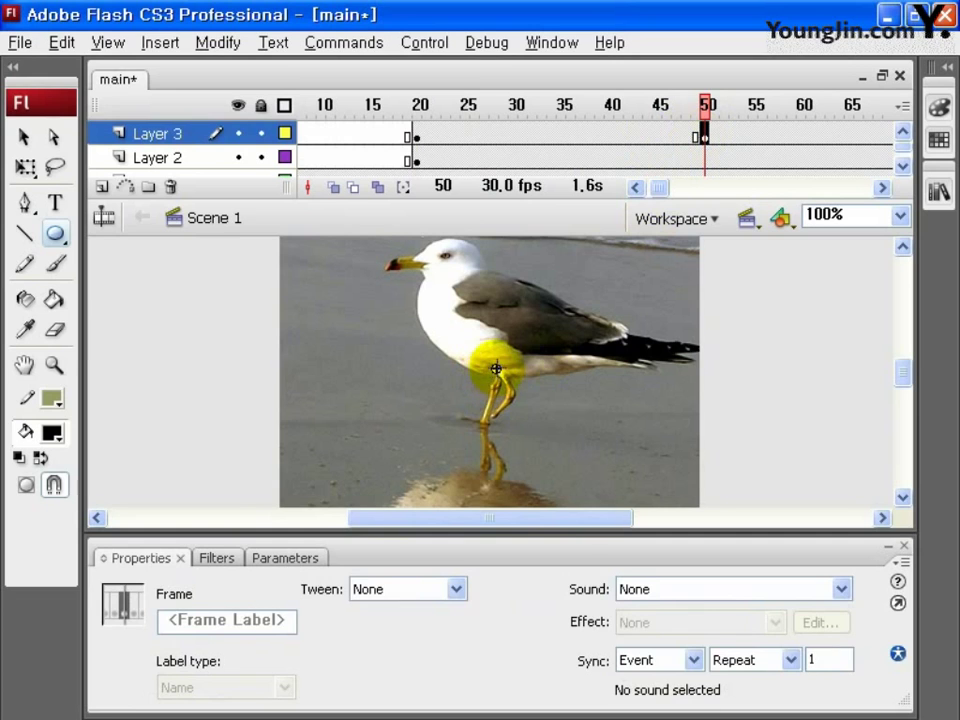
{"action": "left_click", "coordinate": [496, 369]}
{"action": "double_click", "coordinate": [178, 658]}
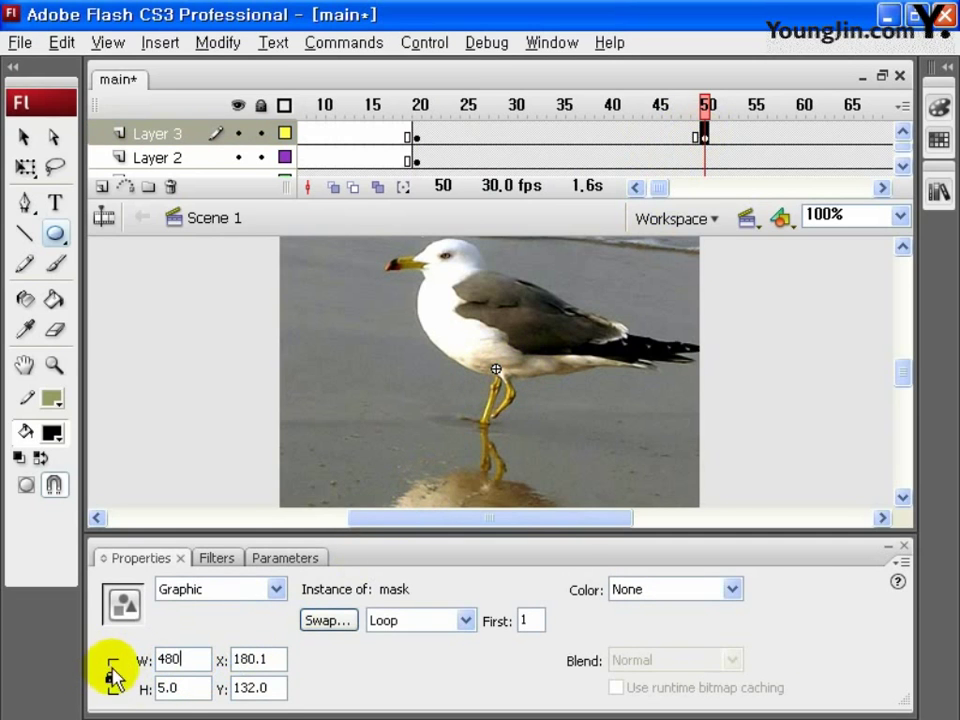
{"action": "type", "text": "480"}
{"action": "key", "text": "Return"}
{"action": "left_click_drag", "start_coordinate": [193, 686], "coordinate": [165, 686]}
{"action": "left_click", "coordinate": [201, 686]}
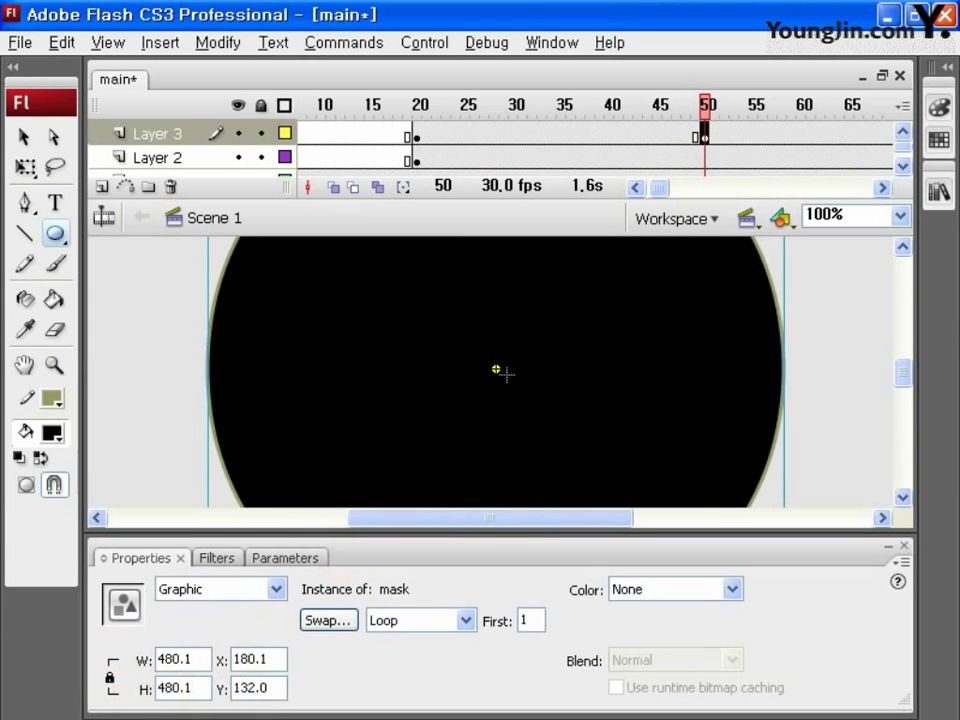
- Apply a motion tween to Layer 3 between frames 20 and 50
{"action": "left_click", "coordinate": [563, 133]}
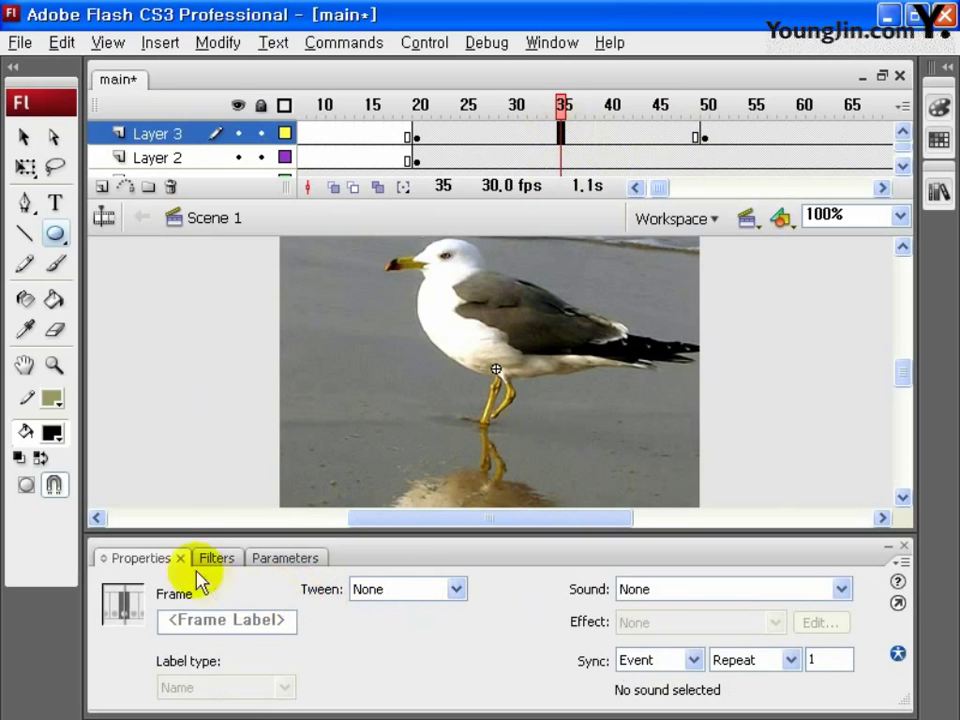
{"action": "left_click", "coordinate": [357, 589]}
{"action": "left_click", "coordinate": [377, 626]}
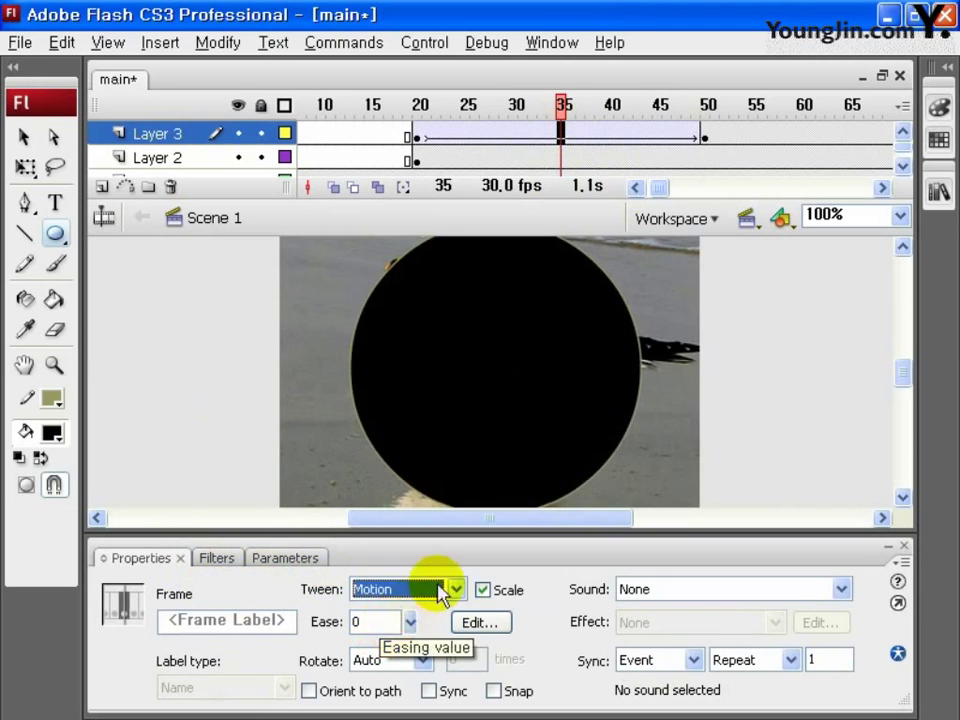
- Insert keyframes at frames 70 and 100 of Layer 3
{"action": "left_click_drag", "start_coordinate": [659, 187], "coordinate": [670, 188]}
{"action": "left_click", "coordinate": [620, 133]}
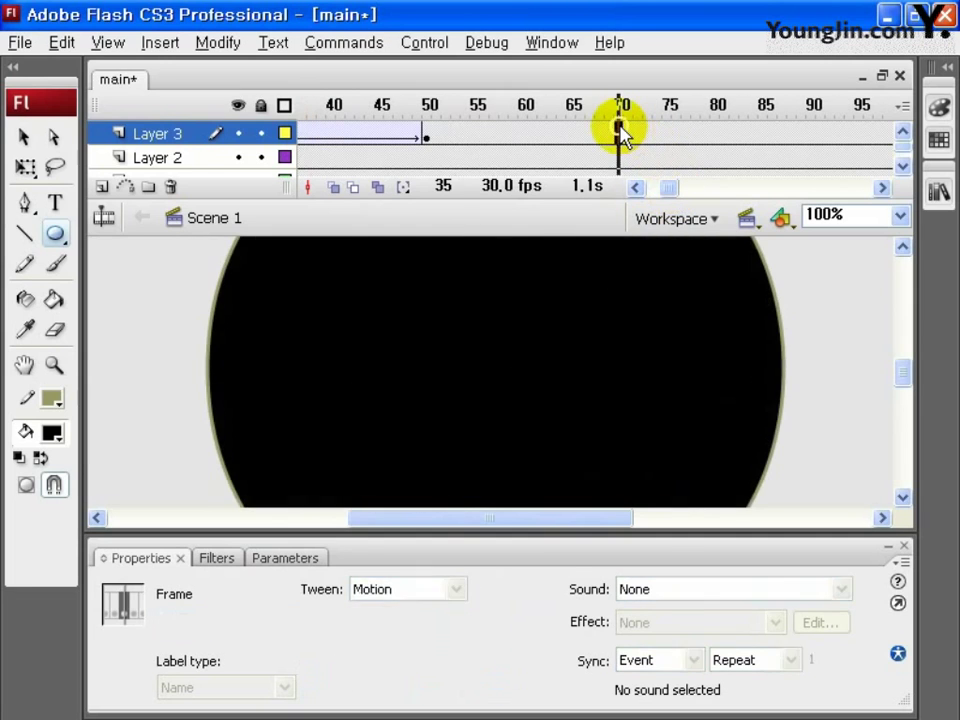
{"action": "left_click_drag", "start_coordinate": [668, 187], "coordinate": [675, 189]}
{"action": "left_click", "coordinate": [697, 135]}
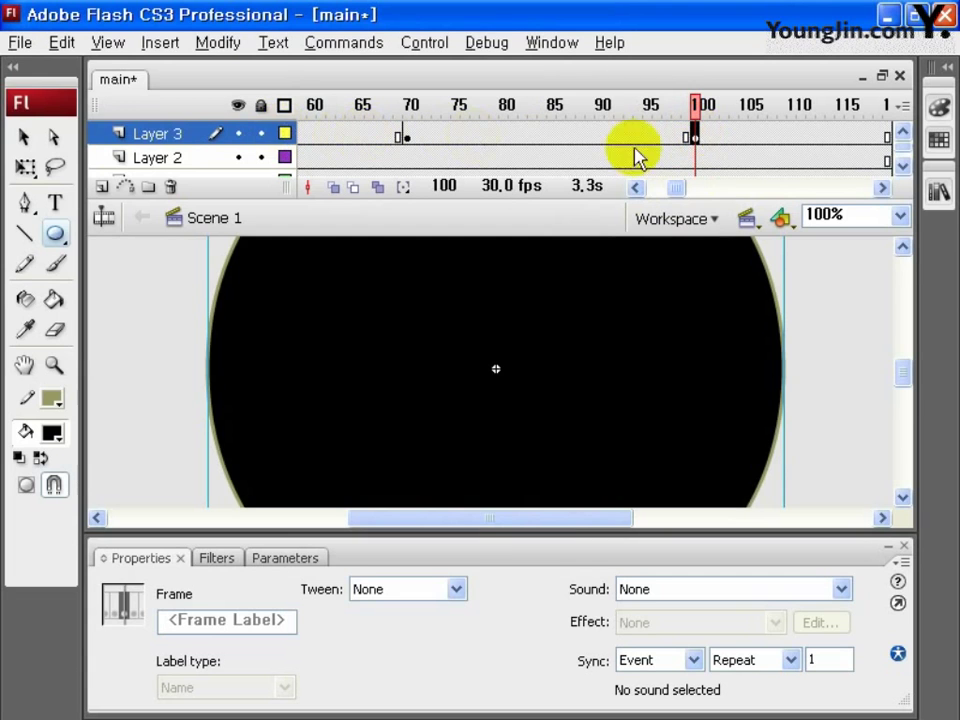
- Shrink the mask instance at frame 100 to 5 x 5 pixels
{"action": "left_click", "coordinate": [649, 343]}
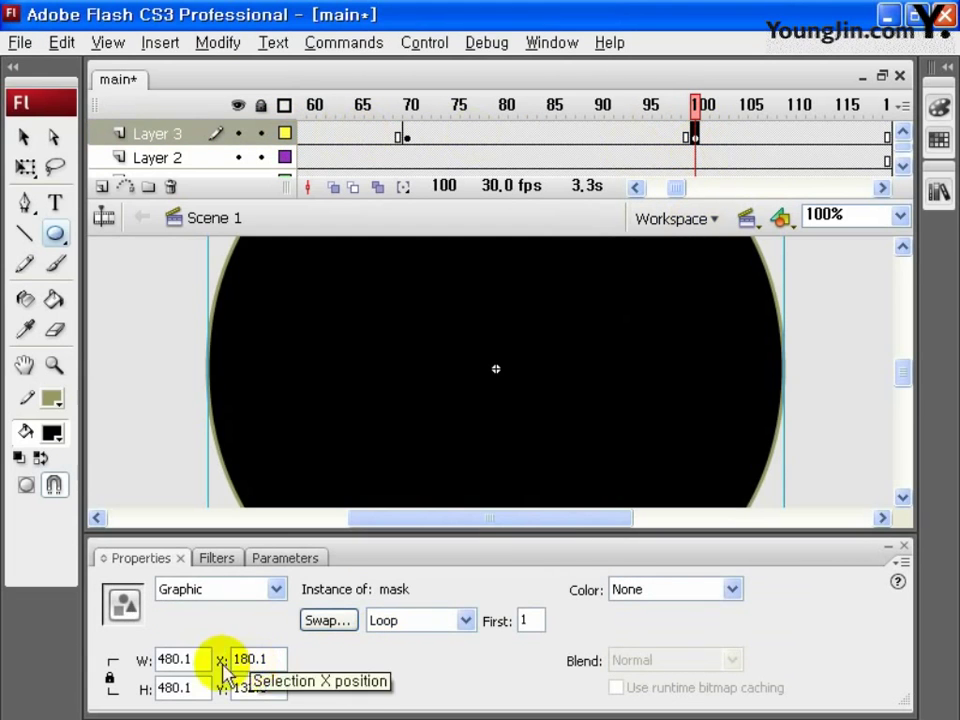
{"action": "left_click_drag", "start_coordinate": [200, 659], "coordinate": [145, 663]}
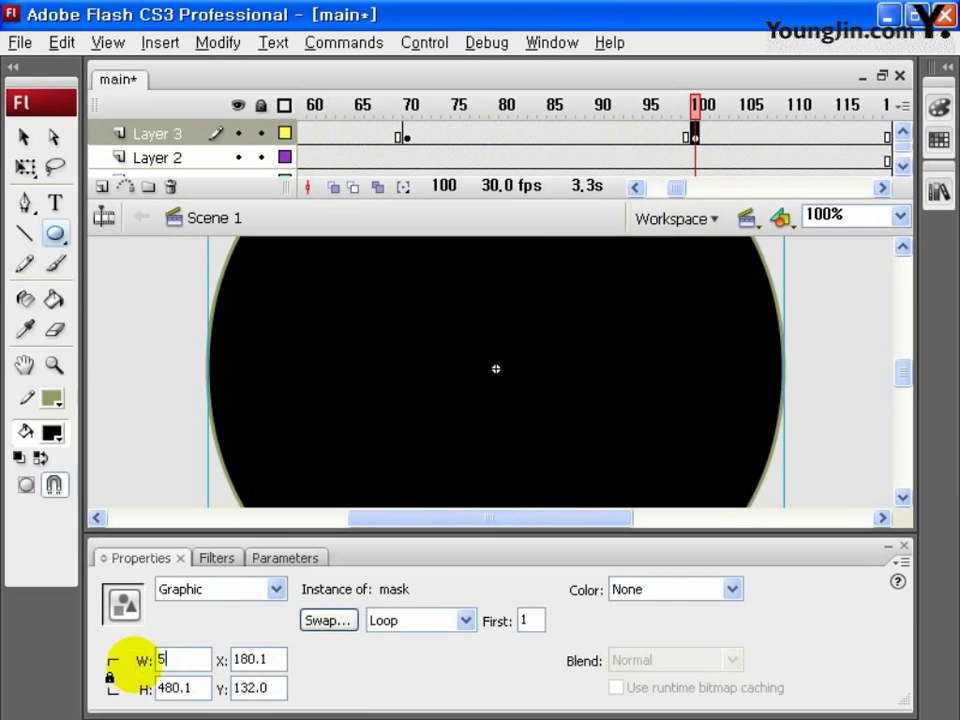
{"action": "type", "text": "5"}
{"action": "left_click", "coordinate": [189, 688]}
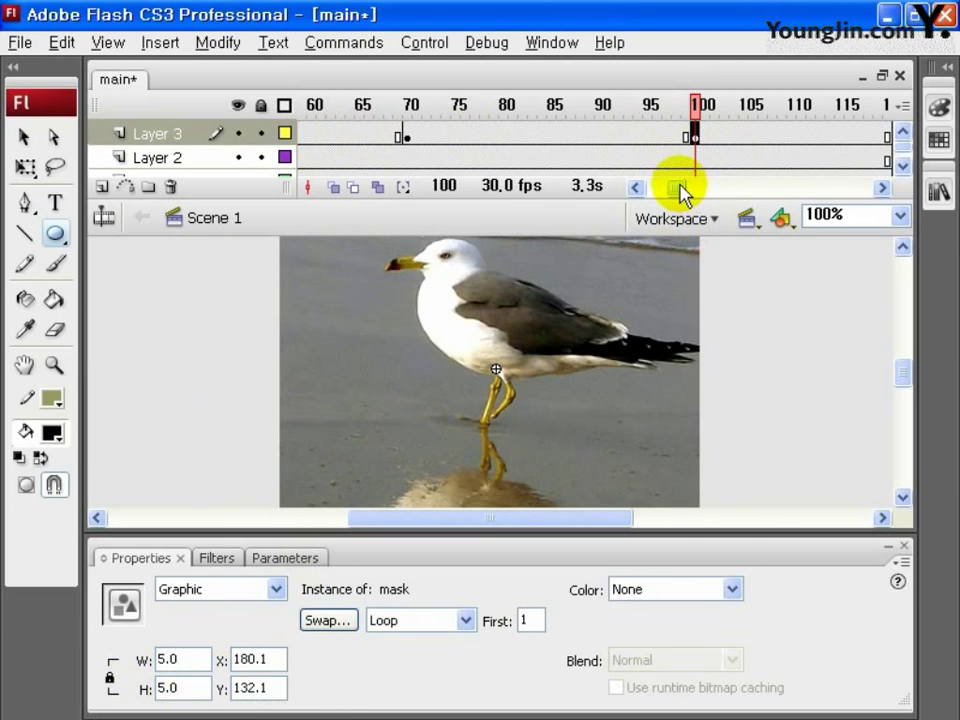
- Apply a motion tween to Layer 3 between frames 70 and 100
{"action": "left_click_drag", "start_coordinate": [680, 190], "coordinate": [674, 191]}
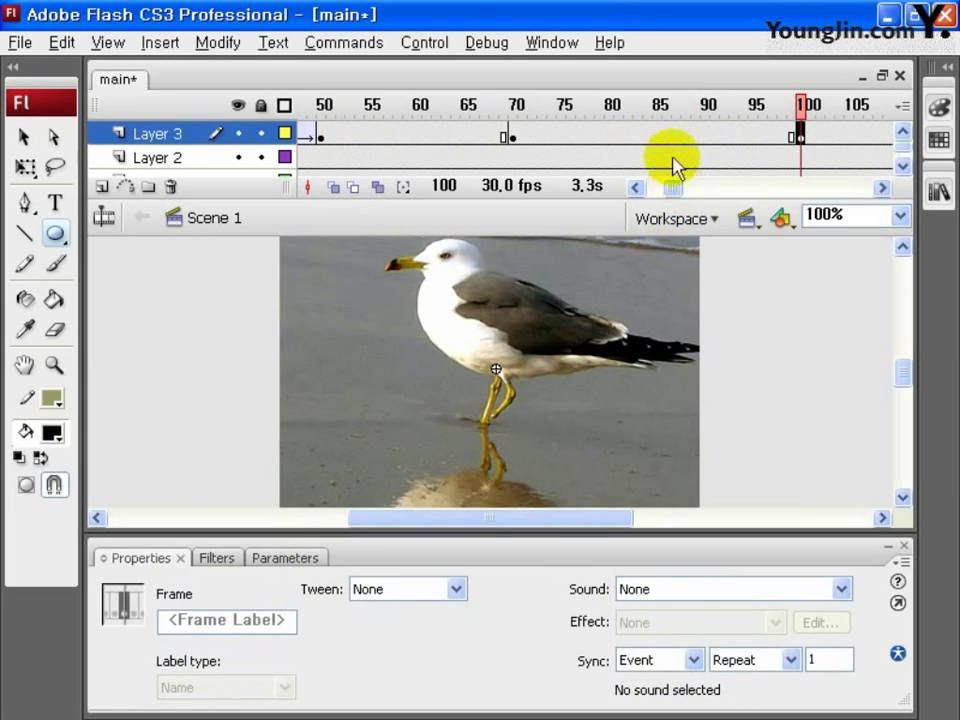
{"action": "left_click", "coordinate": [676, 133]}
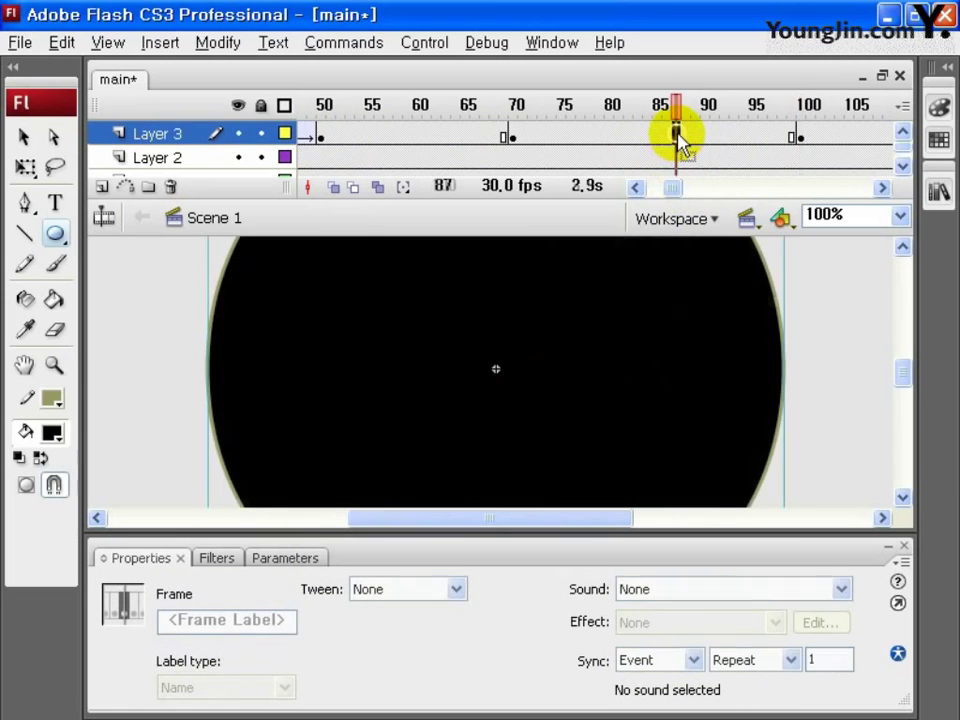
{"action": "left_click", "coordinate": [369, 589]}
{"action": "left_click", "coordinate": [360, 623]}
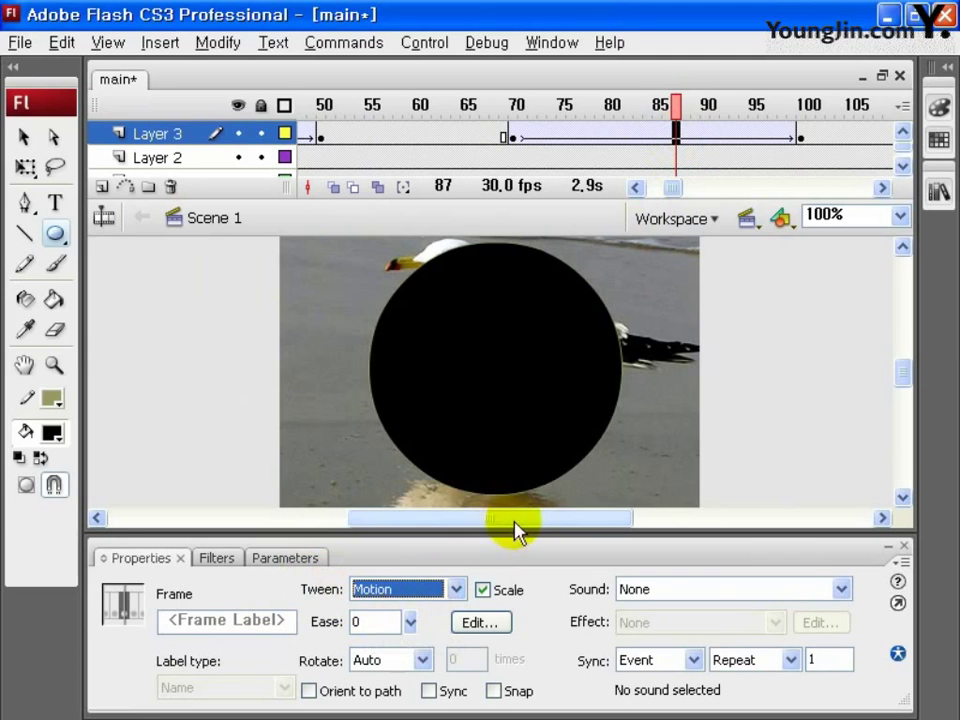
- Insert blank keyframes at frame 101 of Layer 3 and Layer 2
{"action": "left_click", "coordinate": [187, 159]}
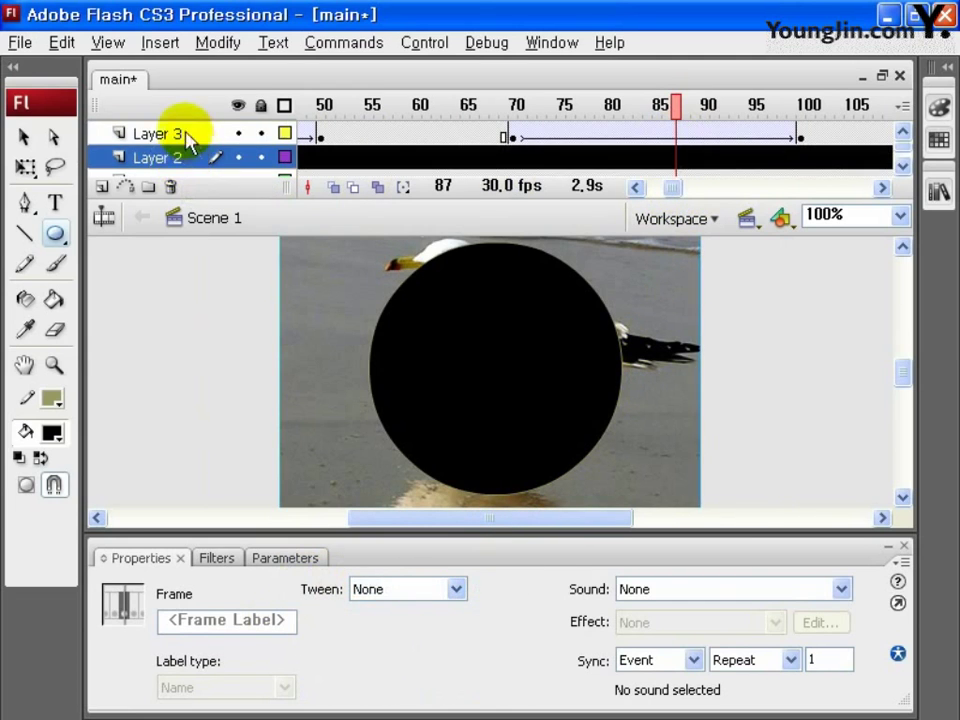
{"action": "left_click", "coordinate": [180, 133]}
{"action": "left_click_drag", "start_coordinate": [671, 188], "coordinate": [677, 188]}
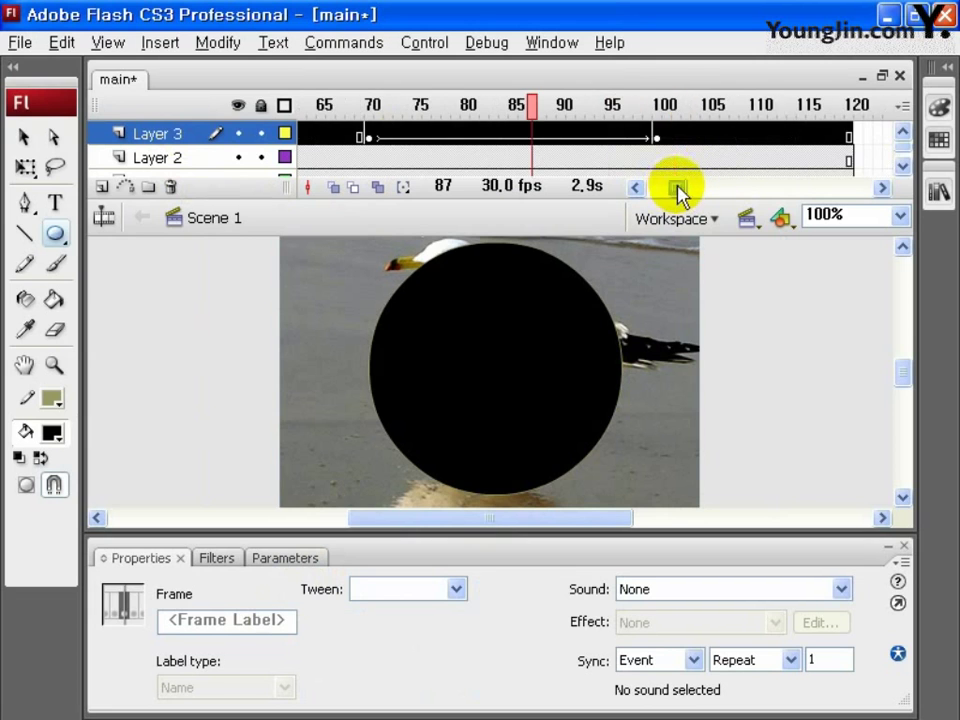
{"action": "left_click", "coordinate": [657, 135]}
{"action": "left_click", "coordinate": [666, 136]}
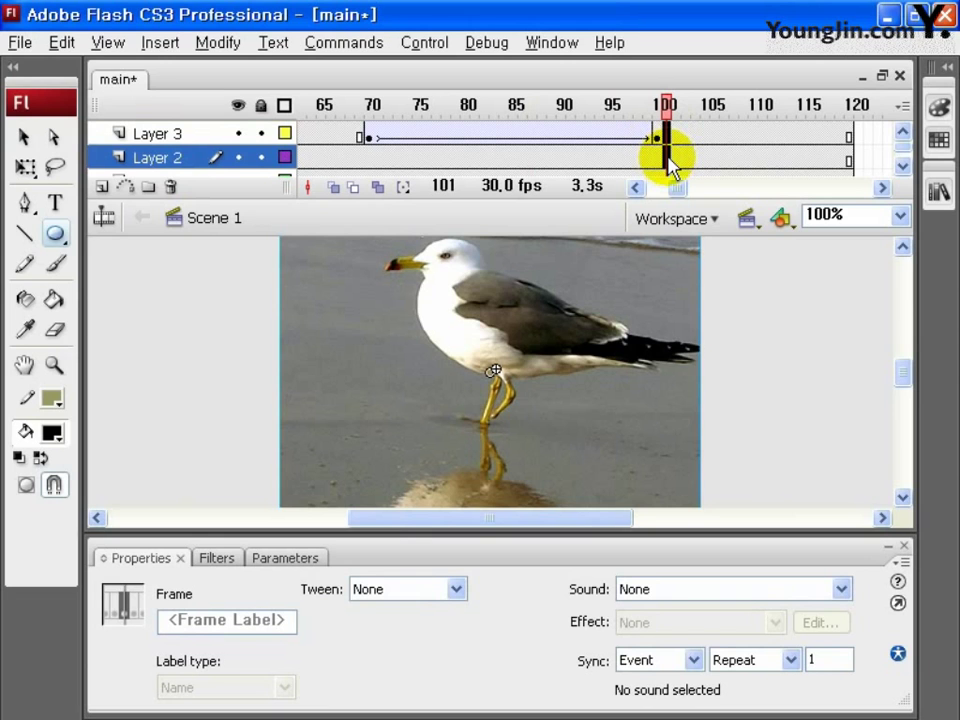
{"action": "key", "text": "ctrl+v"}
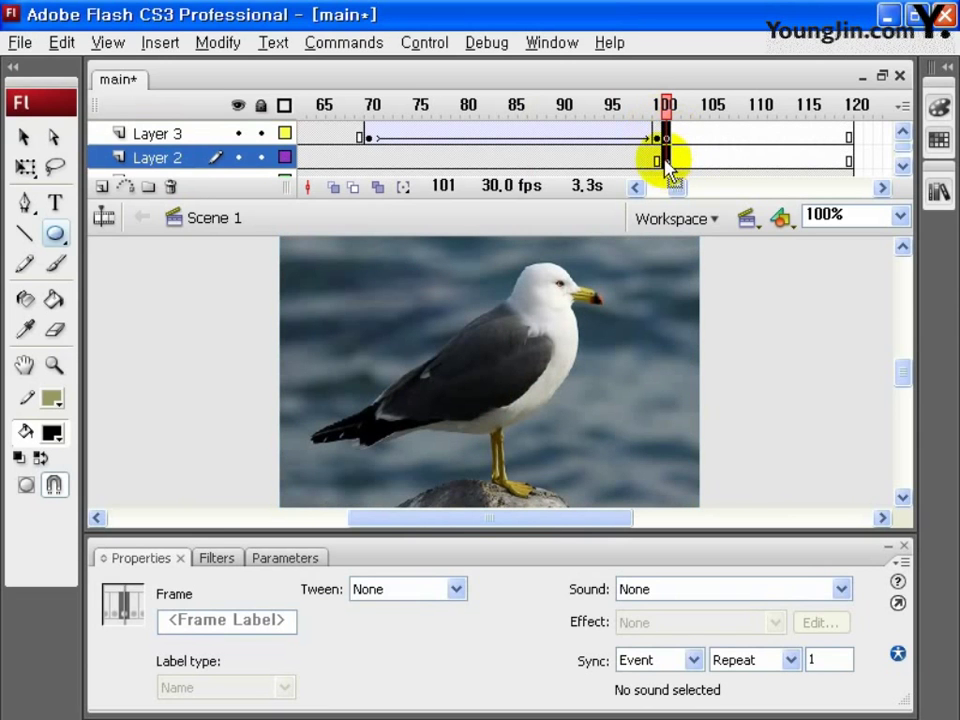
- Turn Layer 3 into a mask for Layer 2 and save the document
{"action": "left_click", "coordinate": [160, 136]}
{"action": "right_click", "coordinate": [165, 140]}
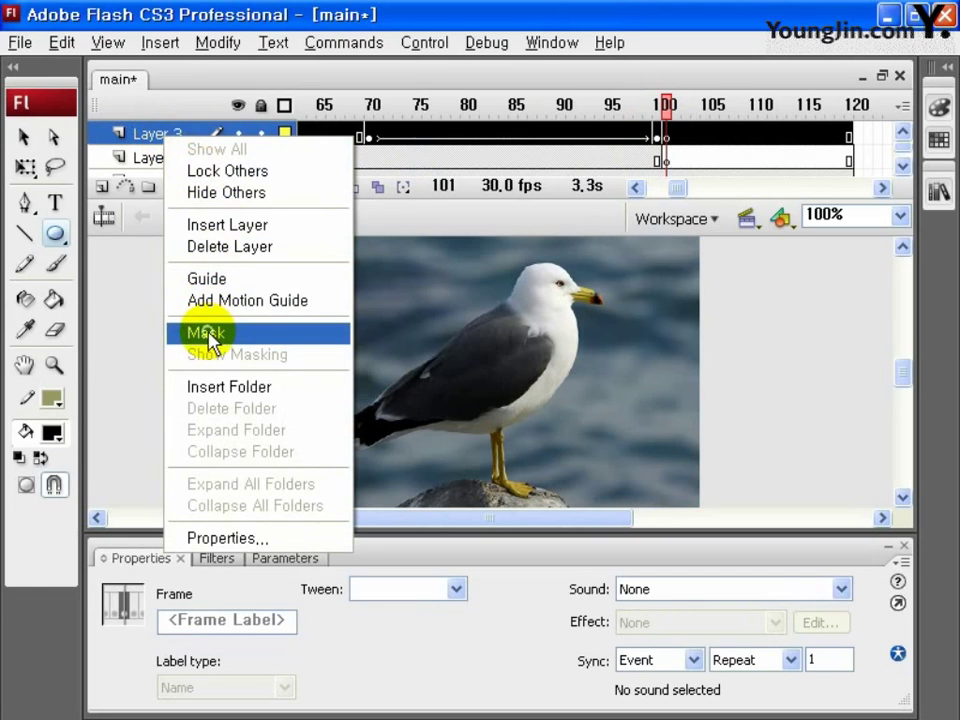
{"action": "left_click", "coordinate": [210, 333]}
{"action": "key", "text": "ctrl+s"}
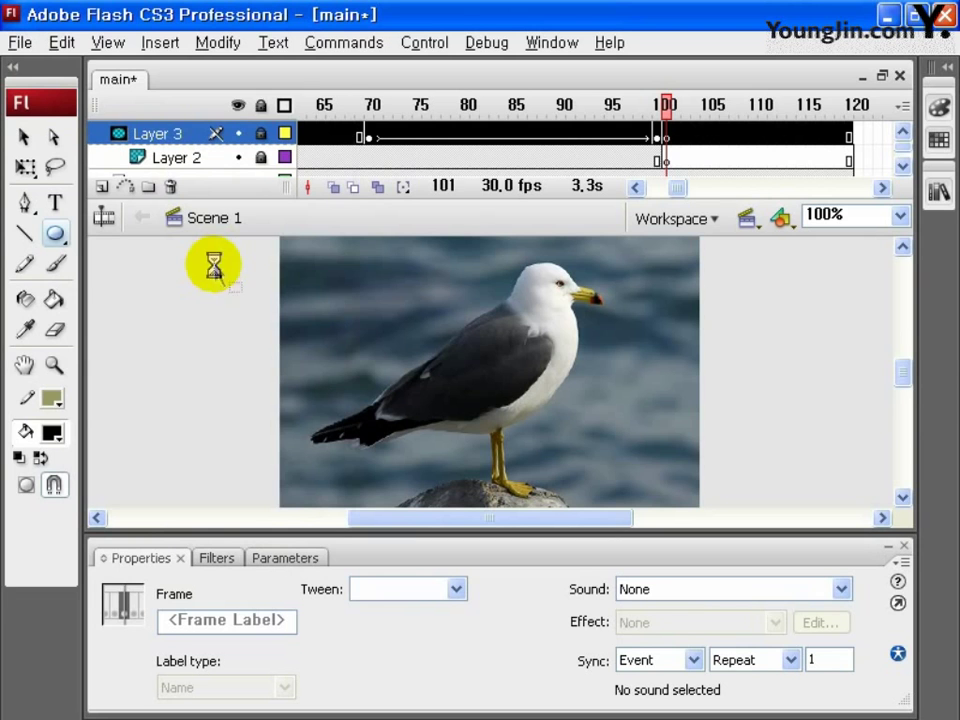
- Test the movie and compare its playback side by side with the sample movie in Flash Player
{"action": "left_click", "coordinate": [426, 41]}
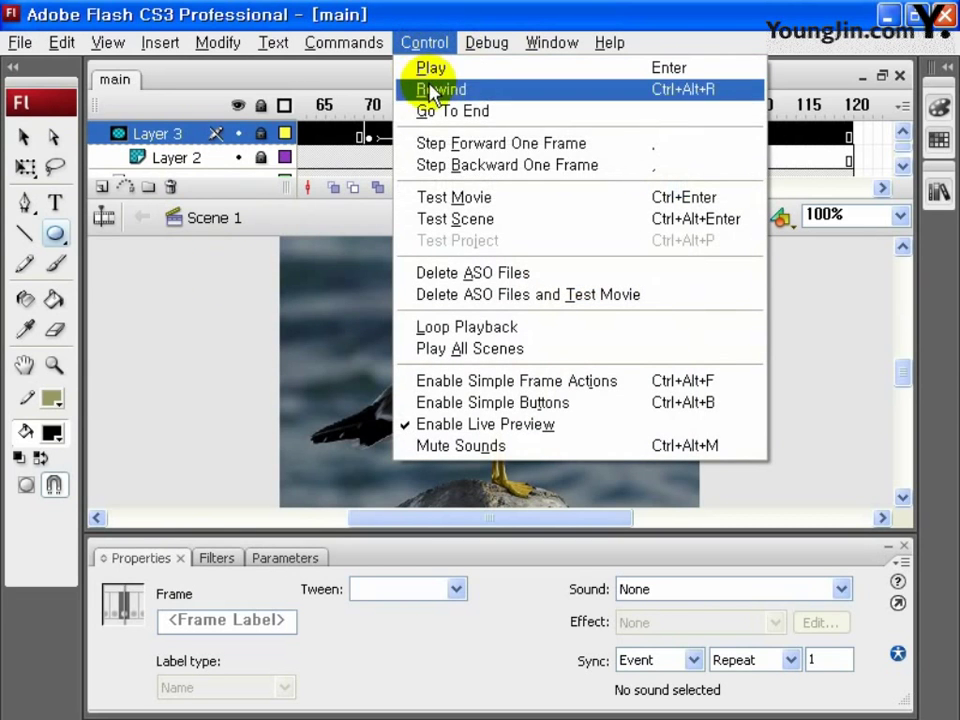
{"action": "left_click", "coordinate": [443, 200]}
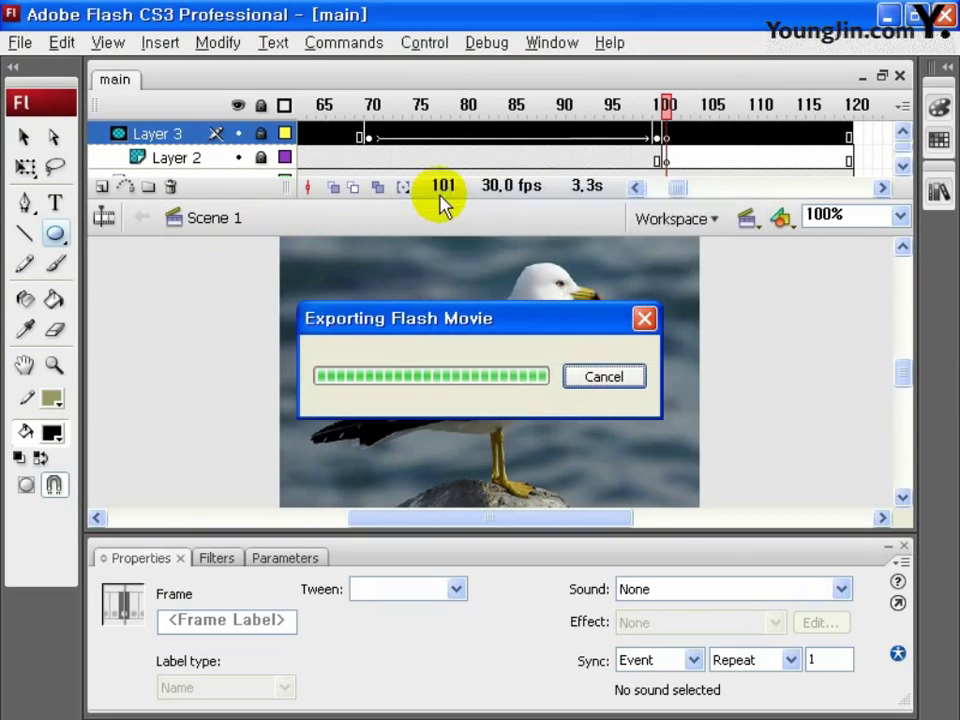
{"action": "left_click_drag", "start_coordinate": [463, 180], "coordinate": [228, 152]}
{"action": "left_click", "coordinate": [664, 396]}
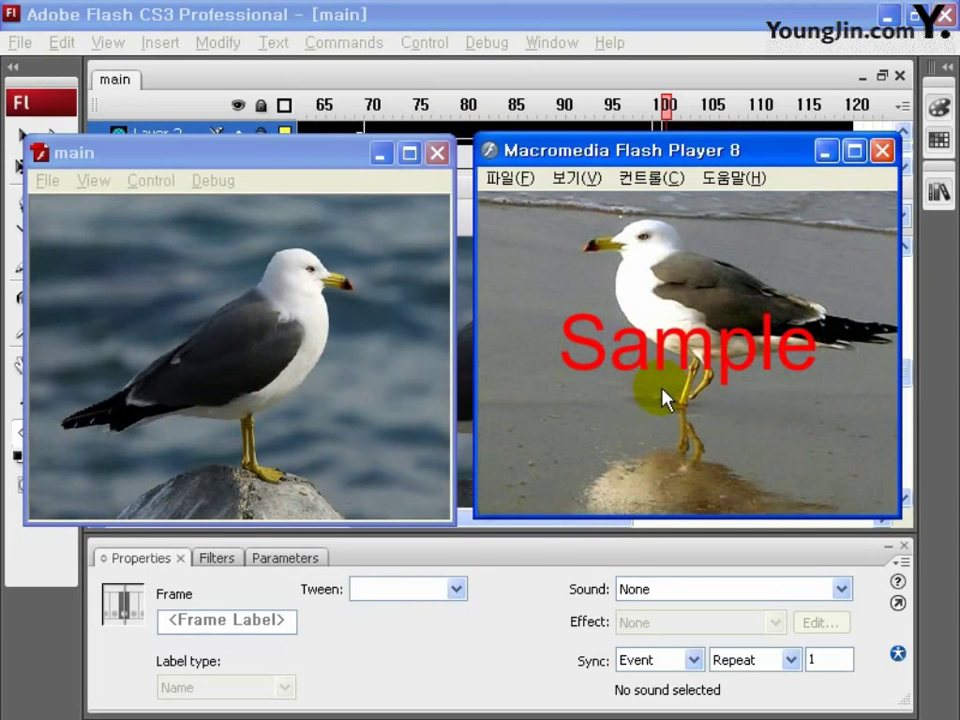